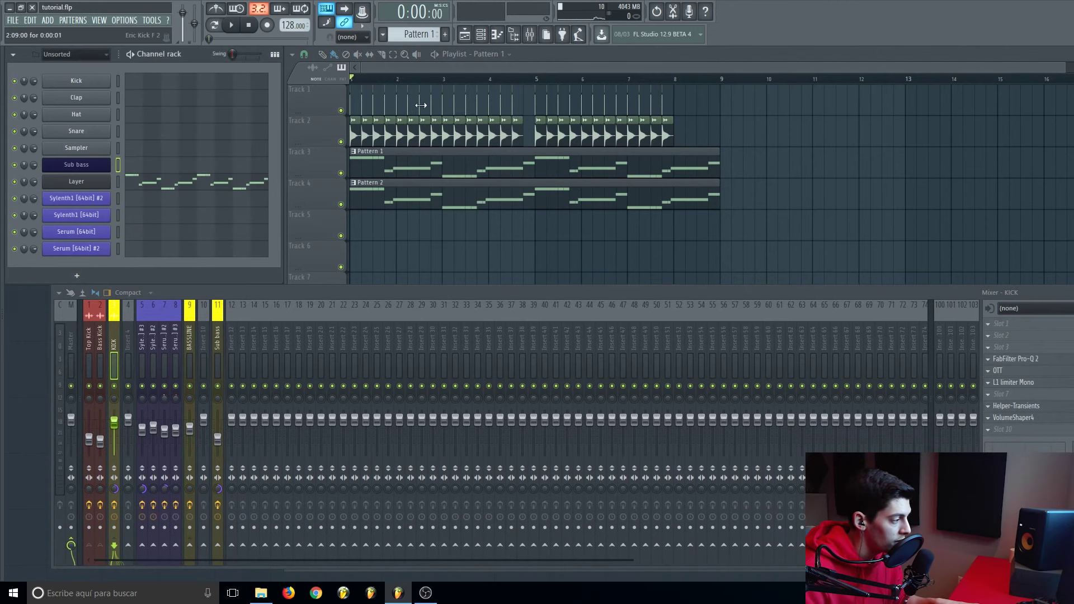
Step: Select the Bass Kick mixer track, play the kick pattern, then select the KICK track
left_click_drag(360, 293, 367, 295)
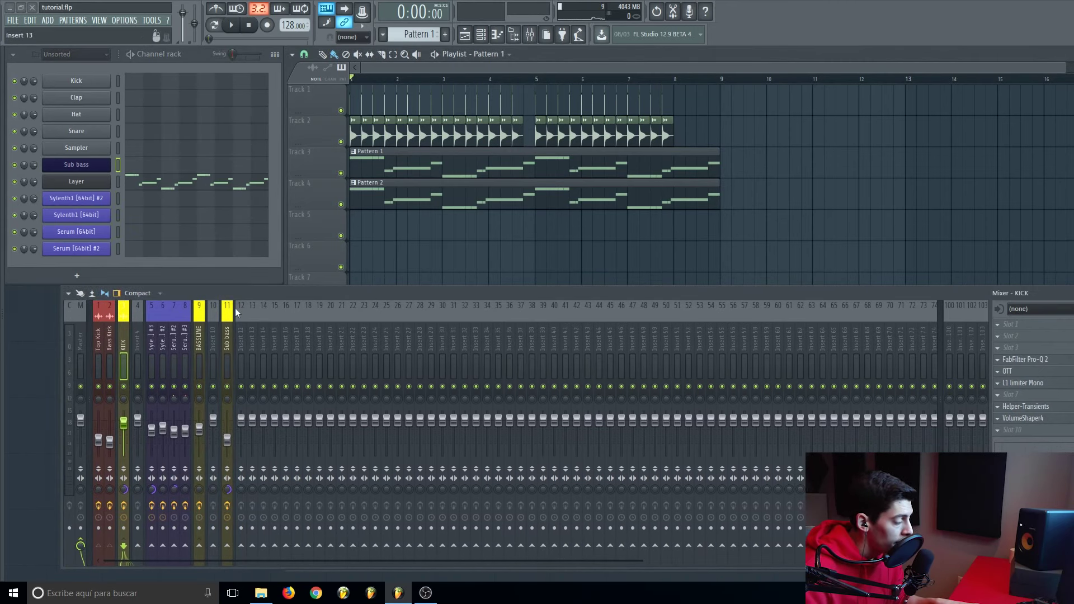
left_click(108, 342)
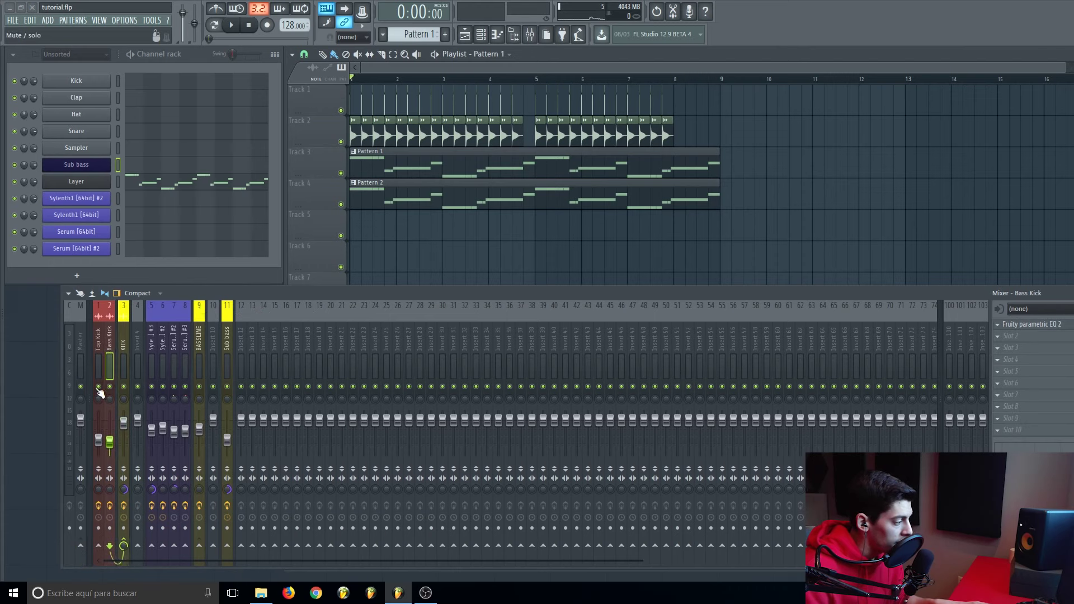
key("space")
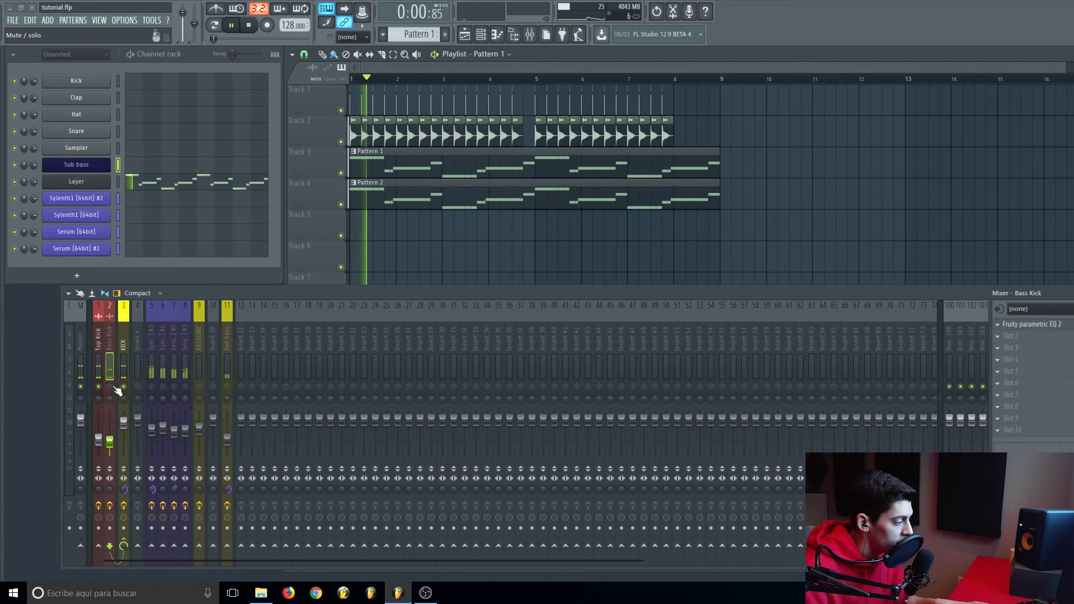
key("space")
key("space")
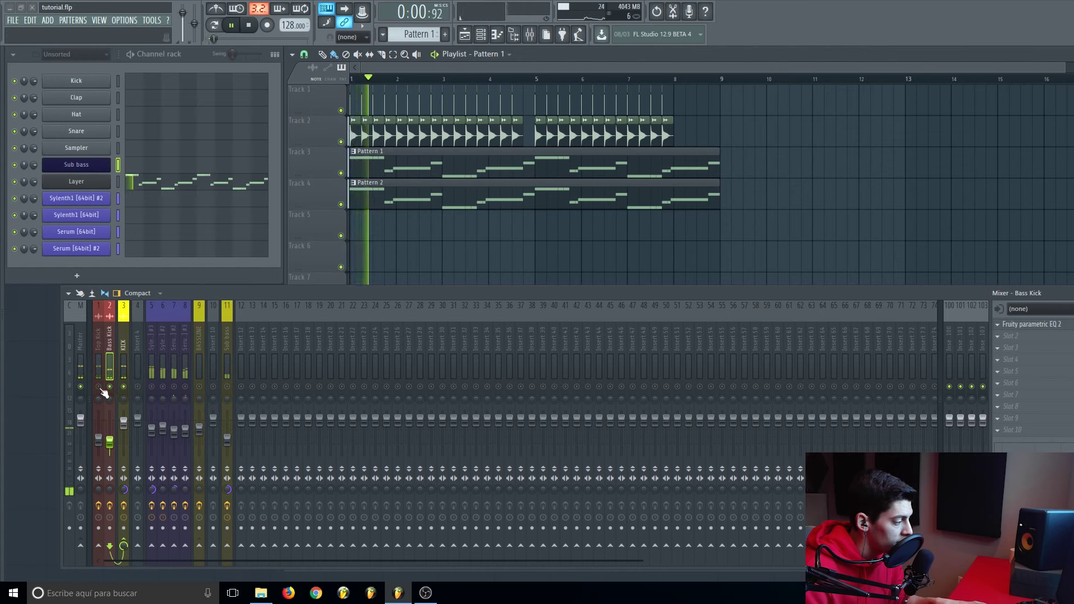
key("space")
left_click(124, 346)
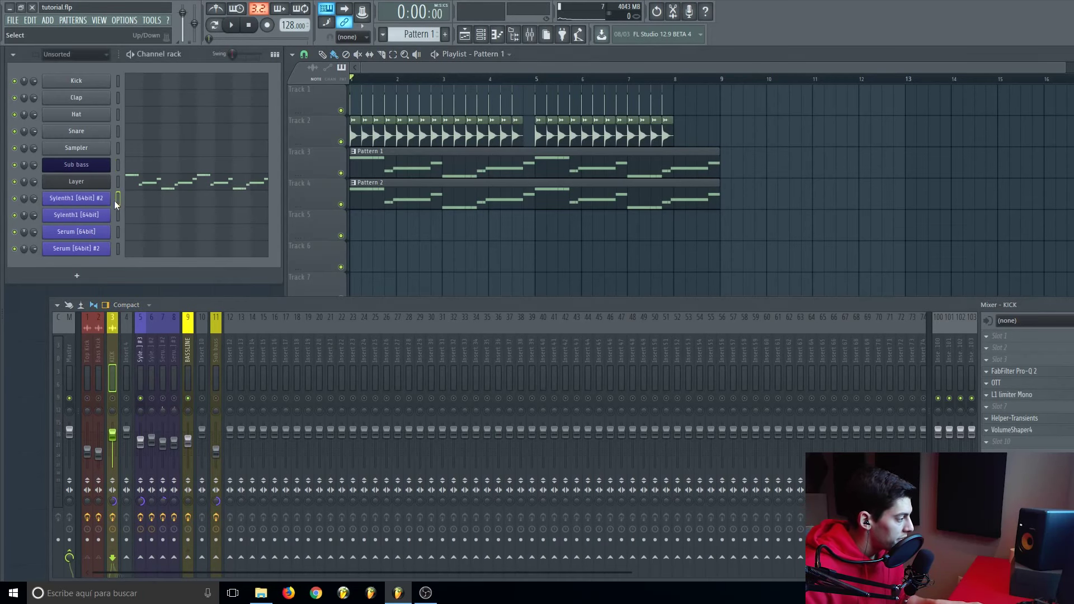
Step: Open the Sylenth1 #2 bass layer's synth, play the pattern to hear it, then close it
left_click(76, 200)
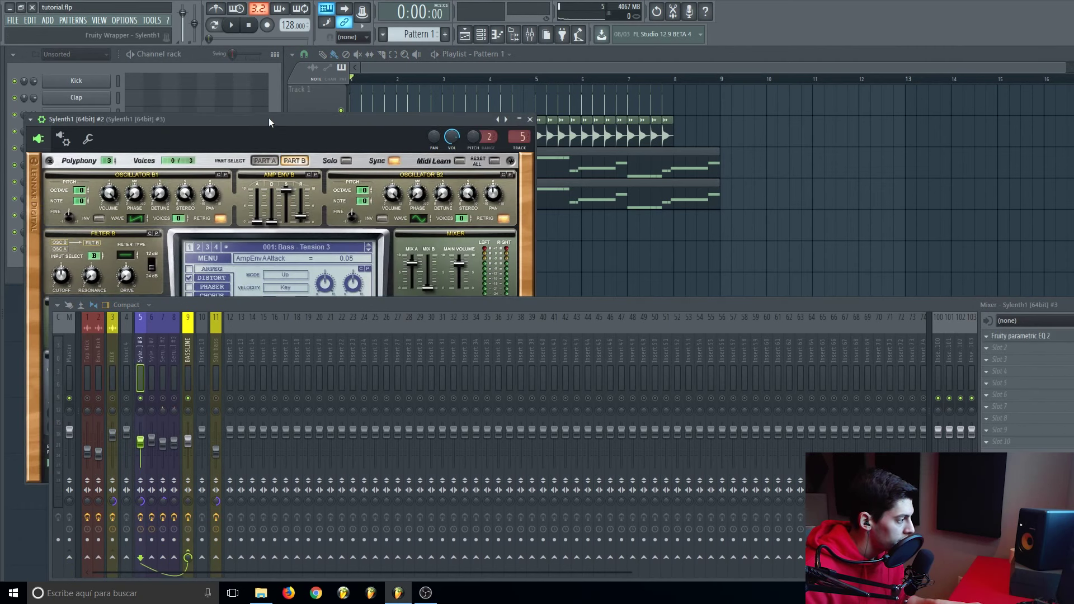
left_click_drag(269, 121, 480, 80)
key("space")
key("space")
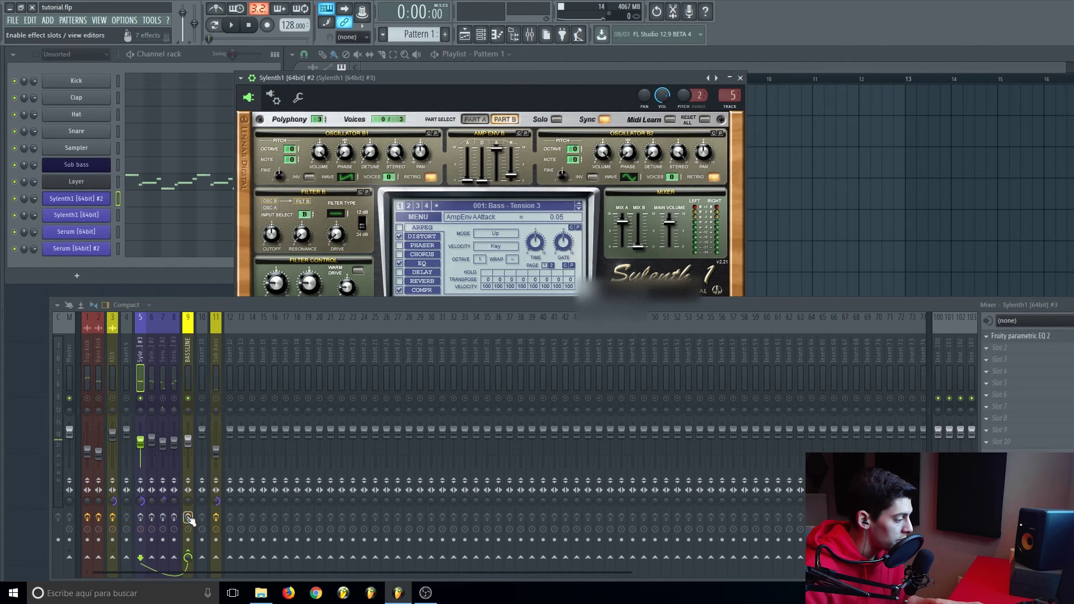
left_click_drag(256, 307, 268, 314)
left_click_drag(412, 81, 463, 74)
key("space")
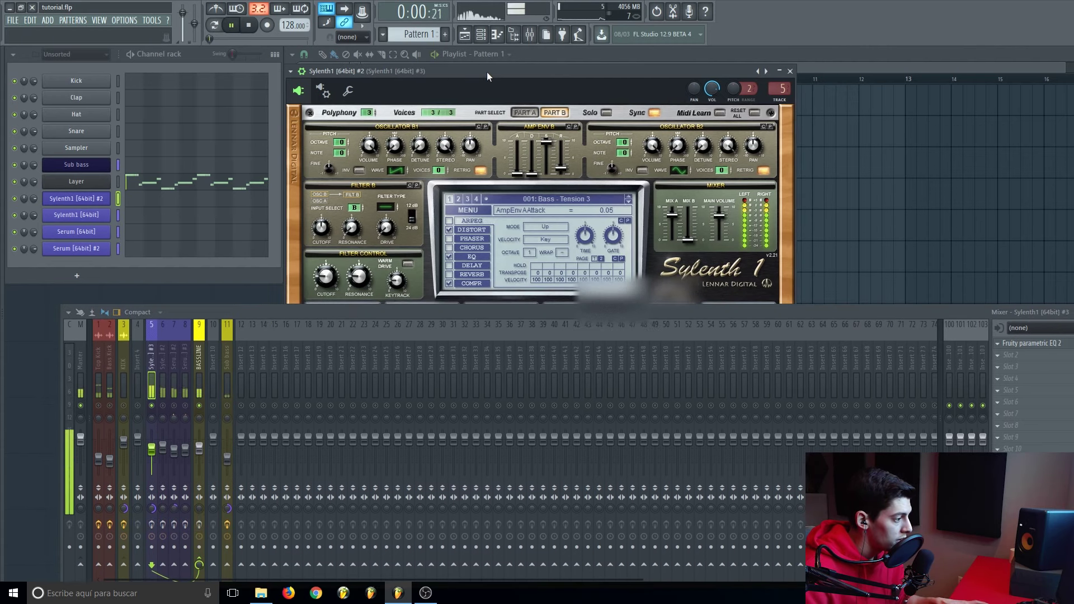
key("space")
left_click(790, 71)
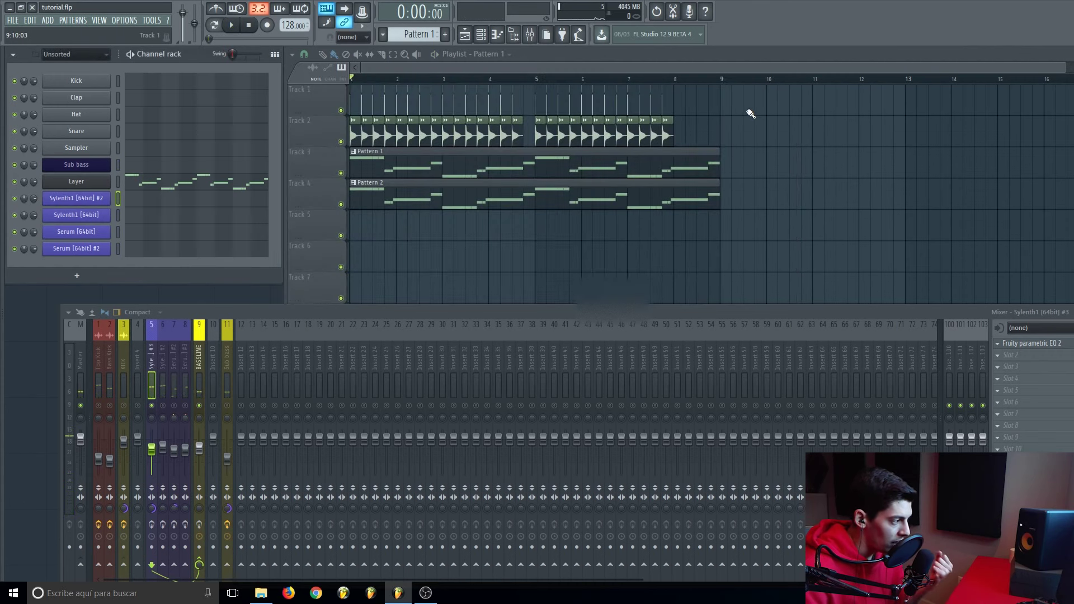
Step: Audition the other Sylenth1 bass layer by opening its synth and playing the pattern
left_click_drag(238, 314, 236, 306)
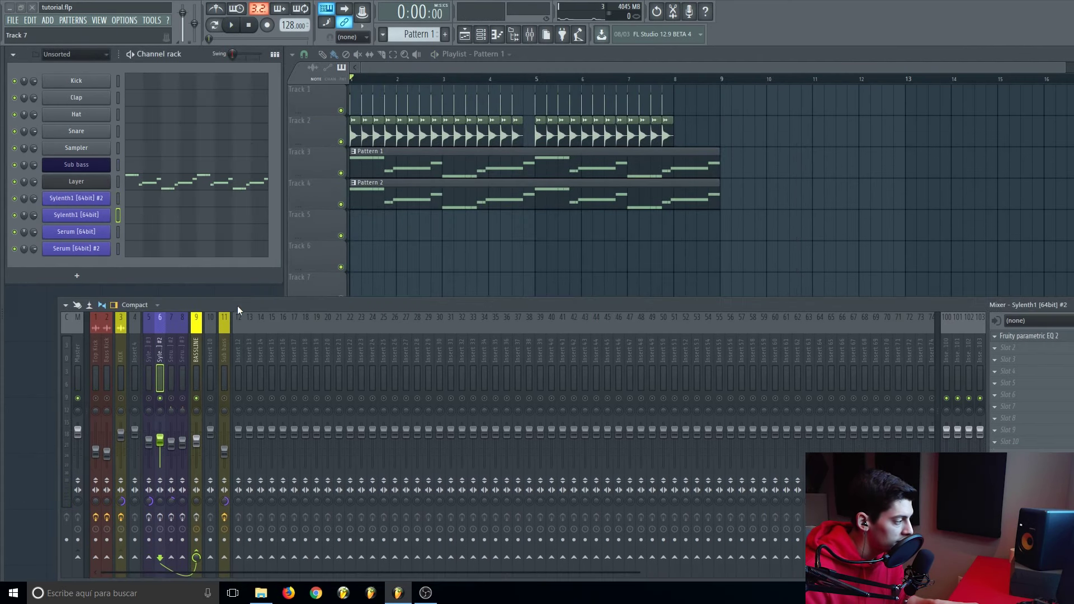
left_click(96, 219)
key("space")
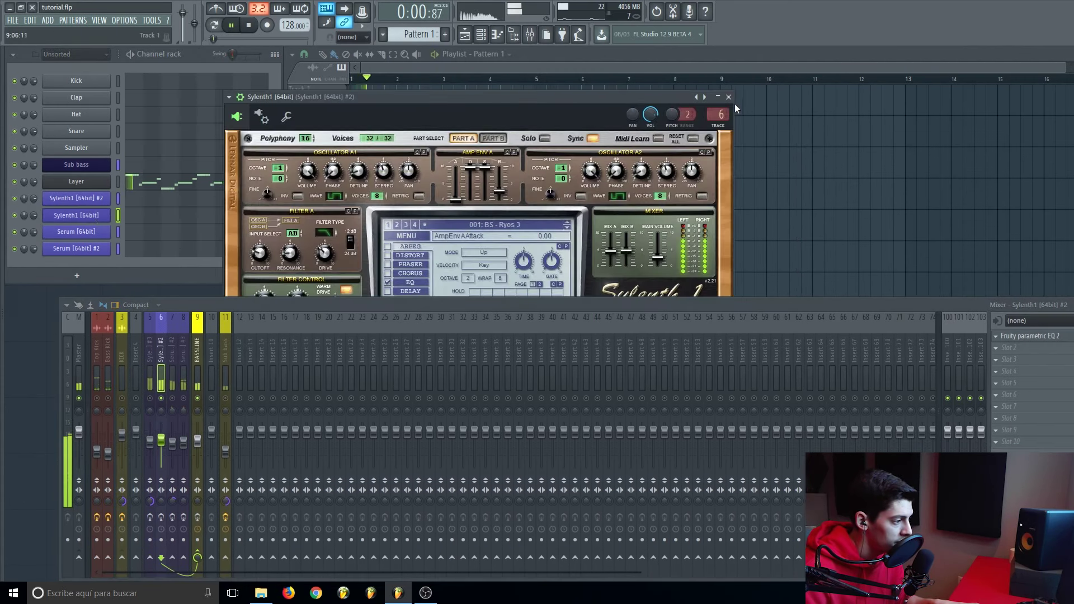
left_click(729, 97)
key("space")
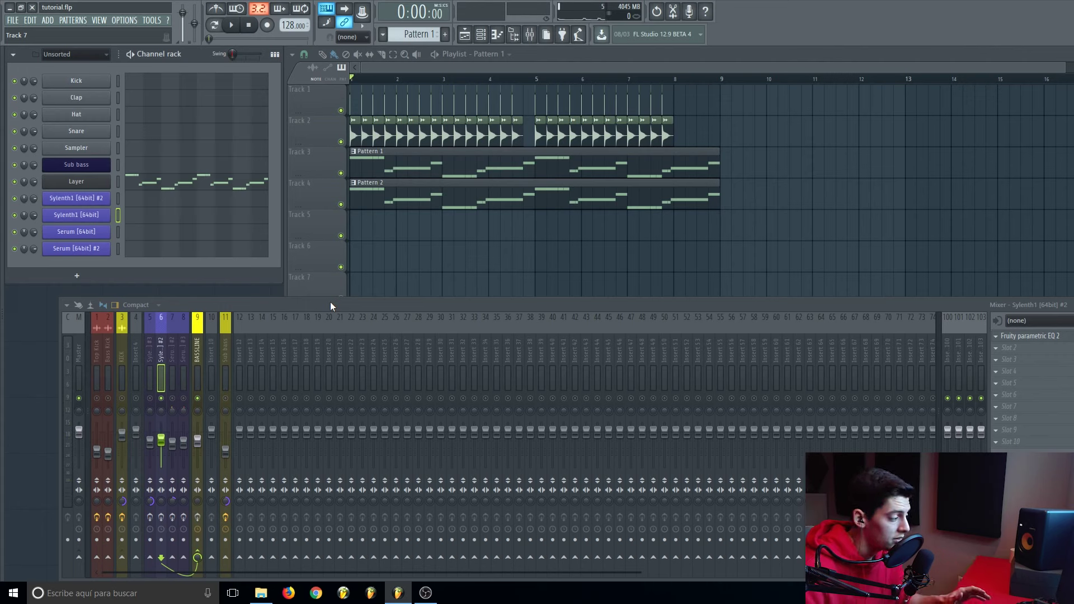
Step: Unmute the Sylenth1 #3 mixer track (insert 5) and play the layers together
left_click(151, 398)
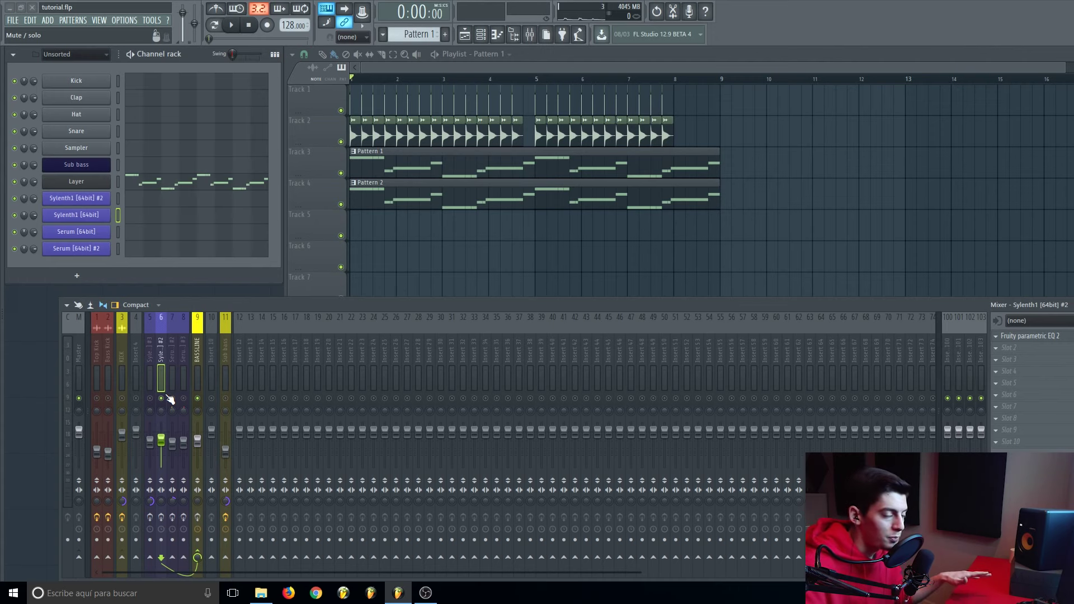
key("space")
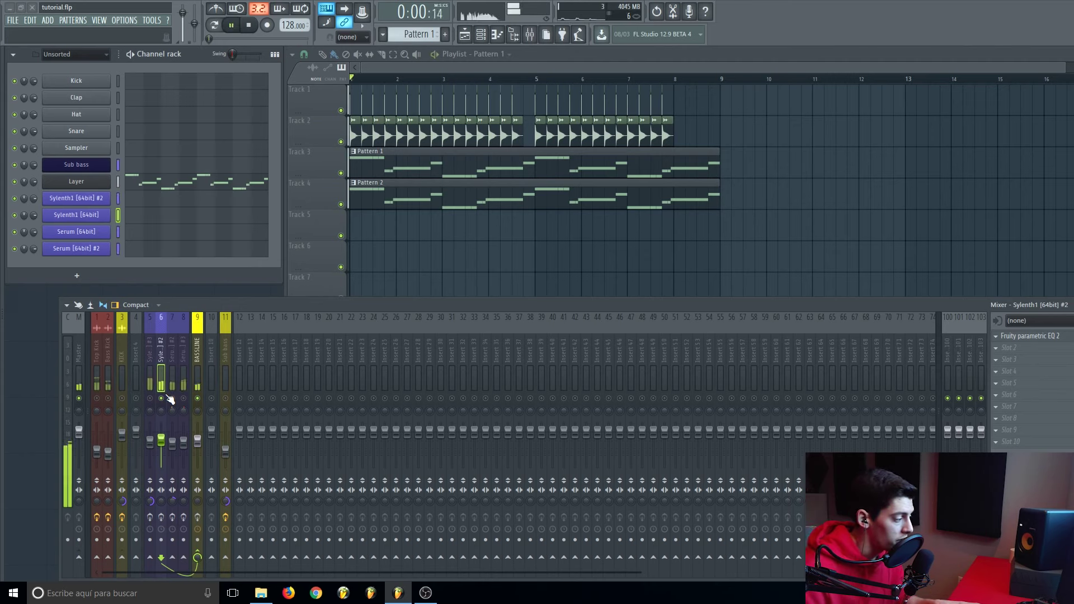
key("space")
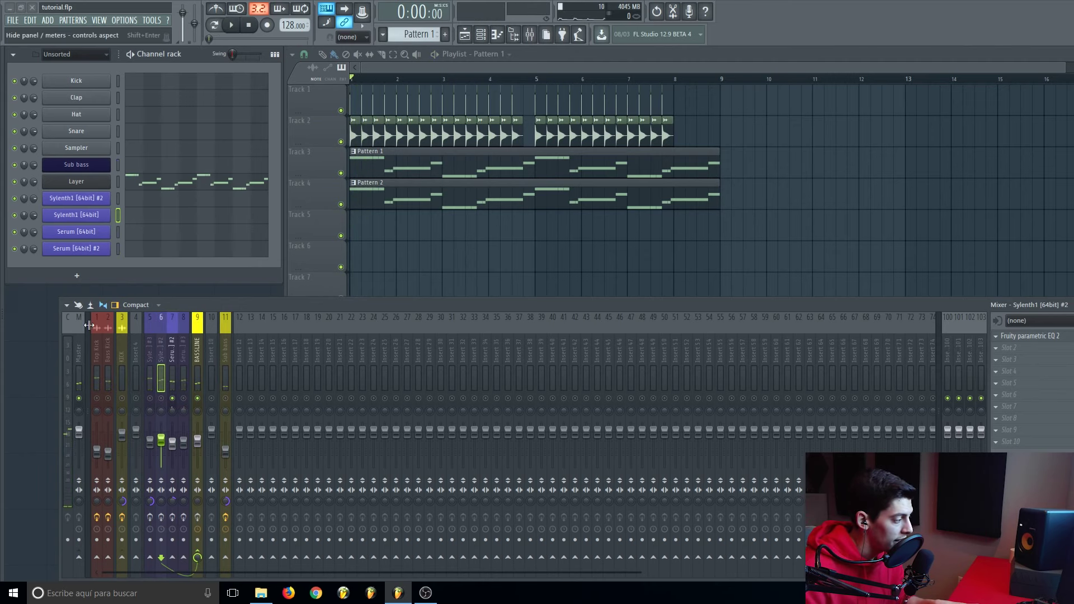
Step: Open the first Serum bass layer's synth and play the pattern to hear it
left_click(93, 234)
key("space")
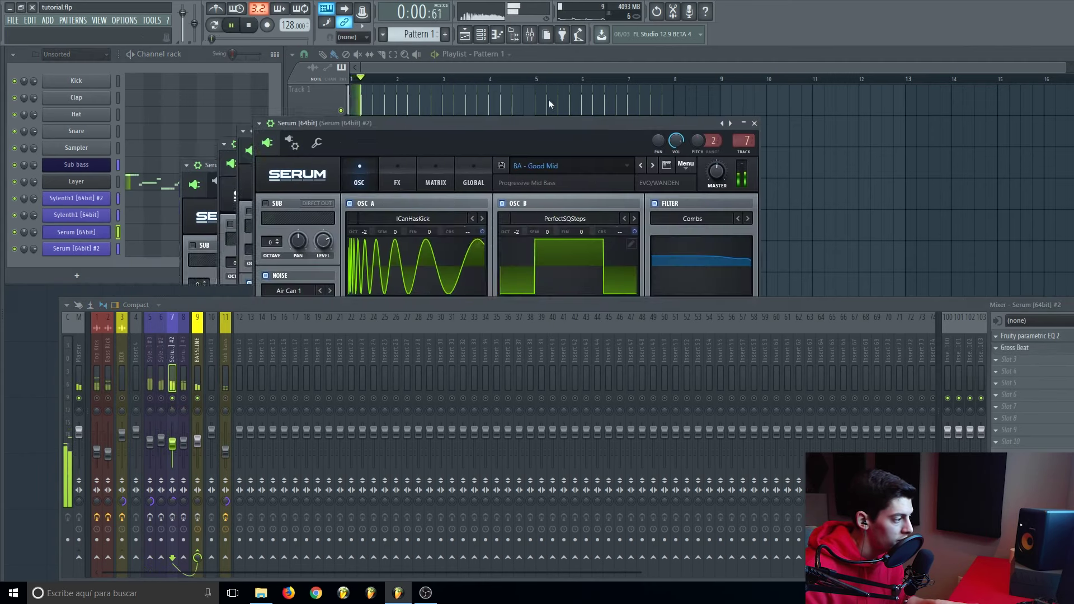
left_click(837, 60)
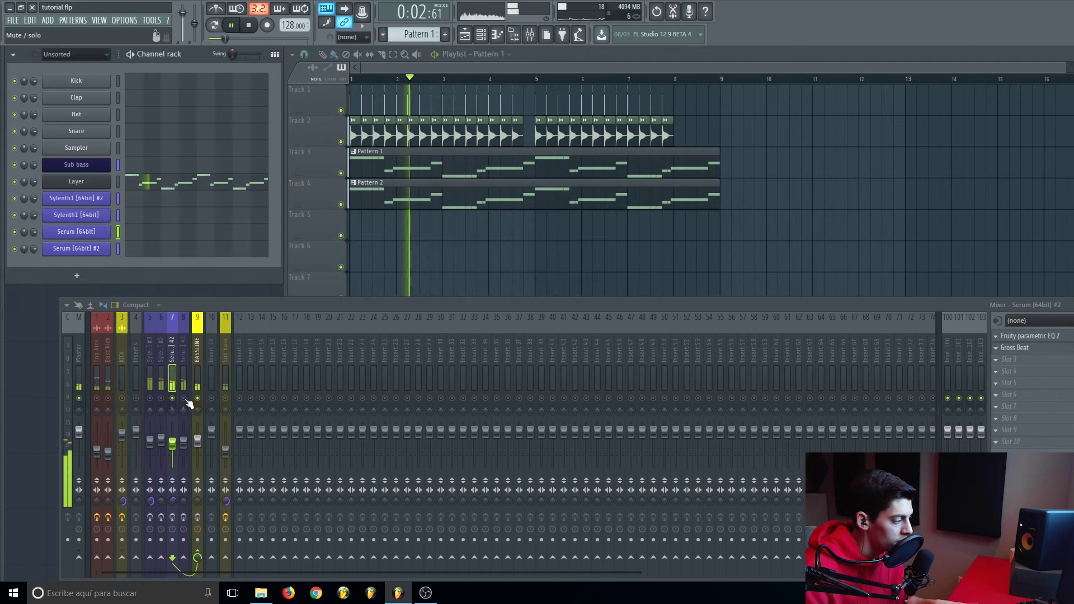
key("space")
Step: Audition the Serum #2 bass layer with its synth window open, then close it
left_click(82, 250)
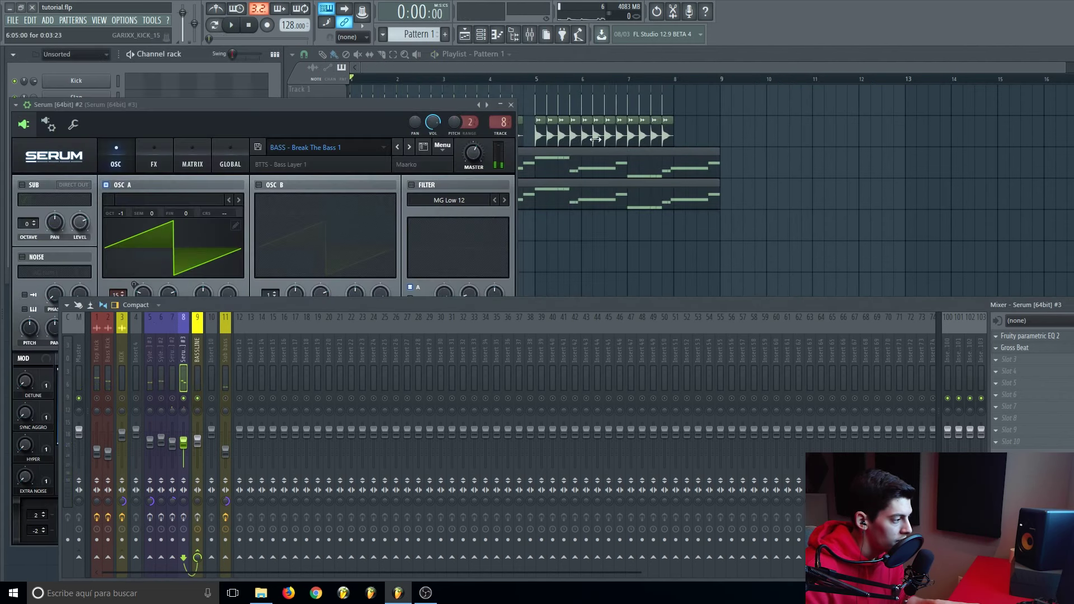
left_click_drag(441, 108, 703, 62)
key("space")
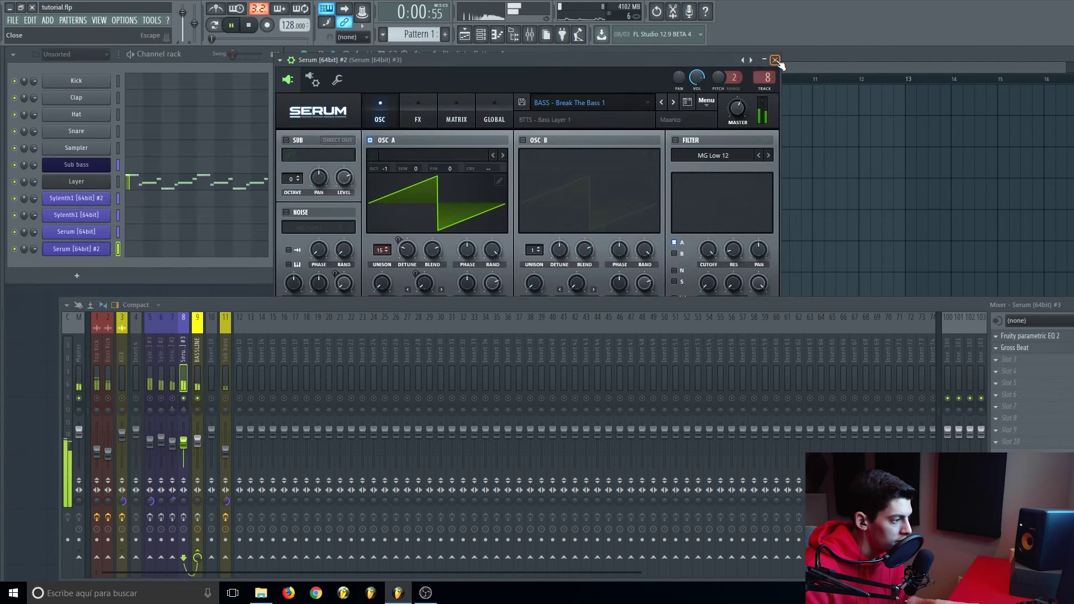
left_click(776, 60)
key("space")
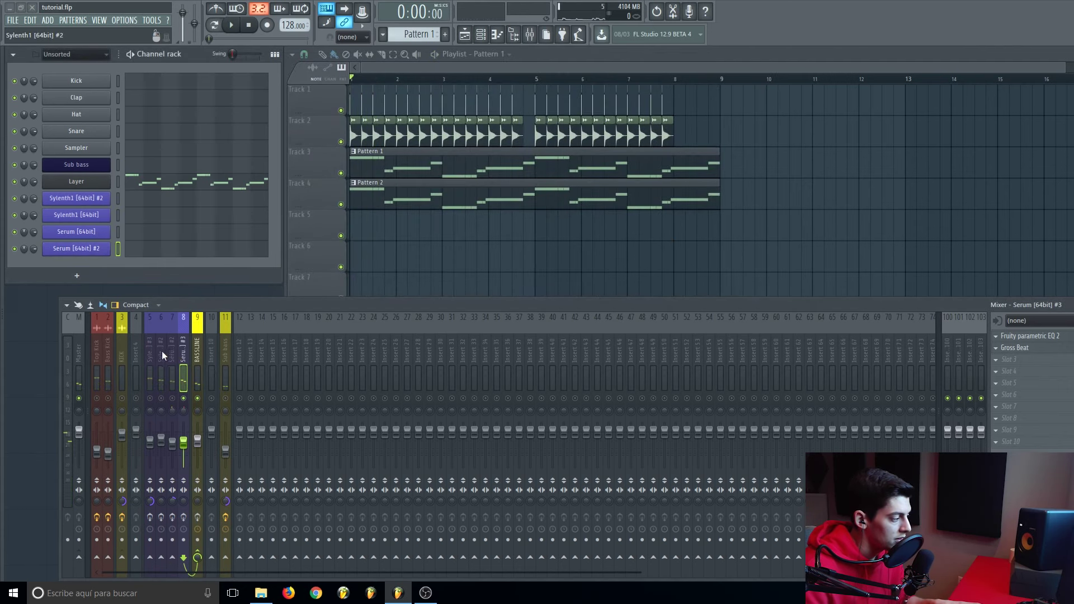
Step: Select the Sylenth1 #3 mixer track, then solo the Sylenth1 #2 track (insert 6)
left_click(147, 351)
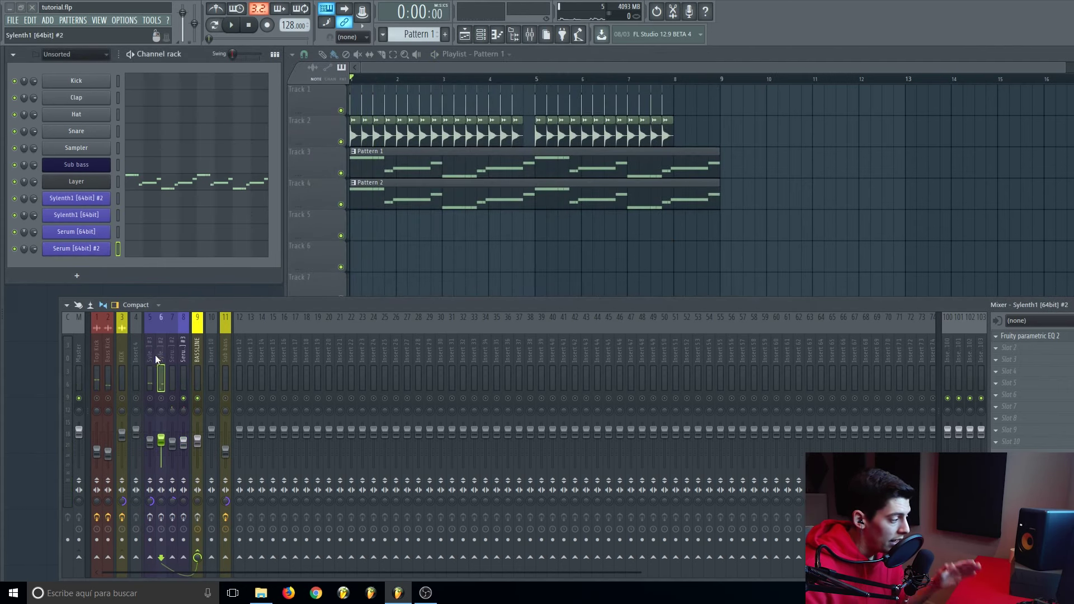
left_click(148, 356)
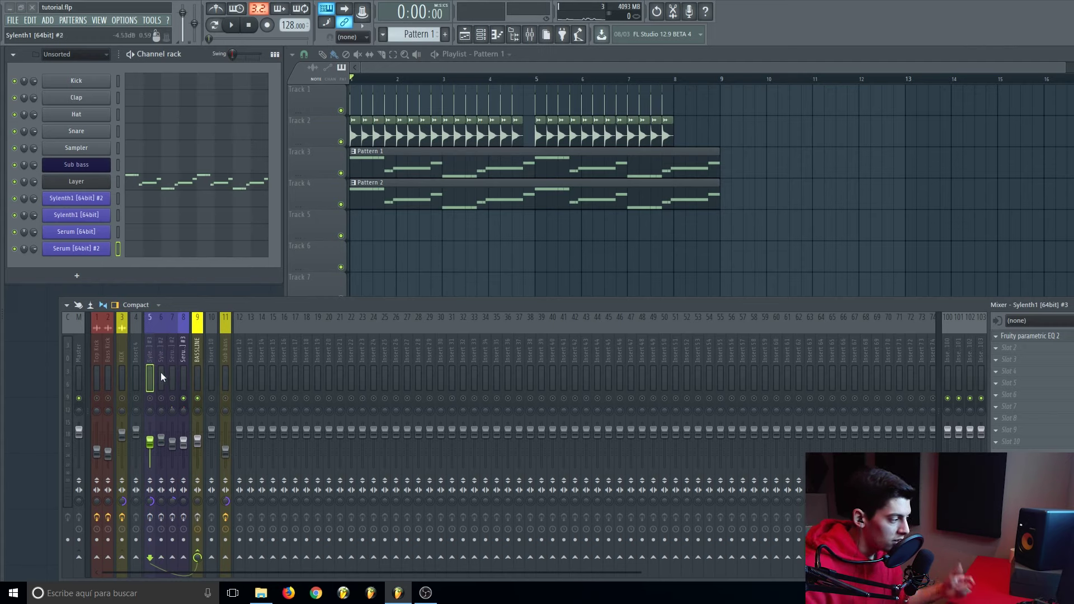
right_click(162, 398)
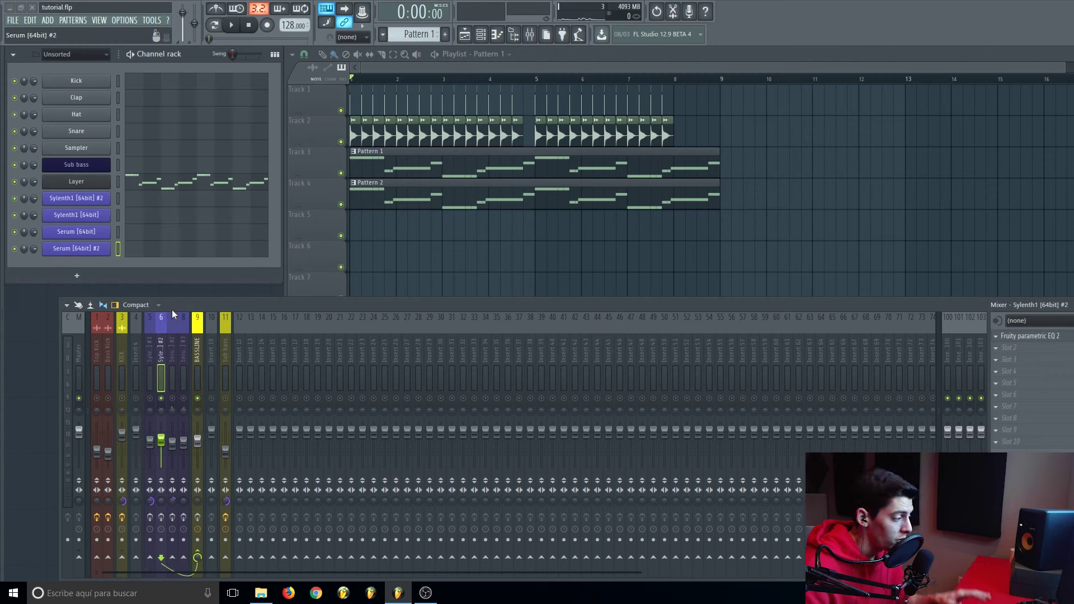
Step: Solo the Serum #2 mixer track and play the bassline to hear it alone
right_click(172, 399)
left_click_drag(196, 308, 190, 306)
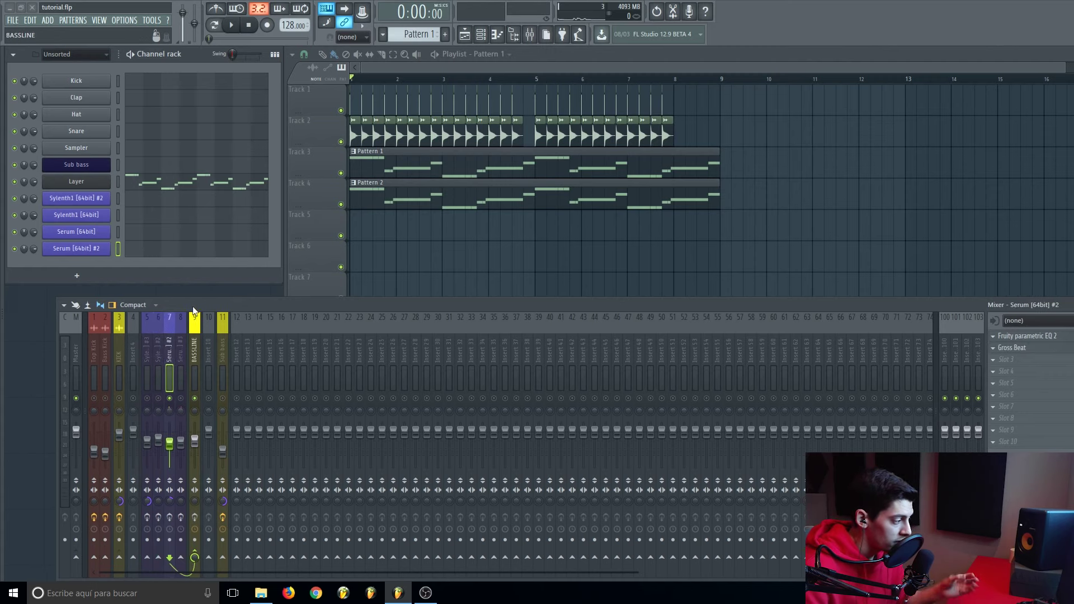
key("space")
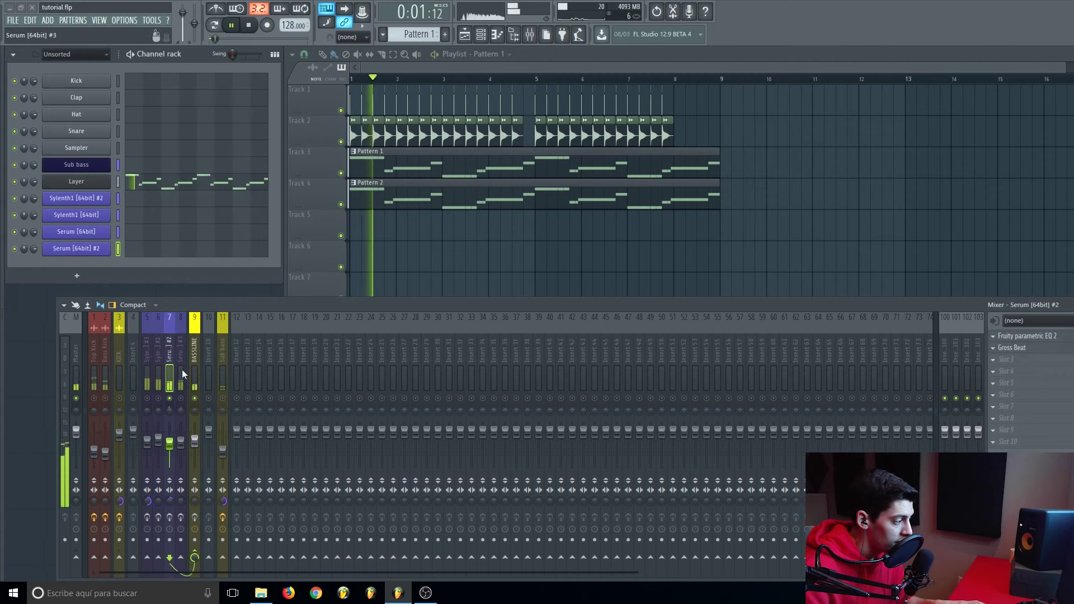
key("space")
key("space")
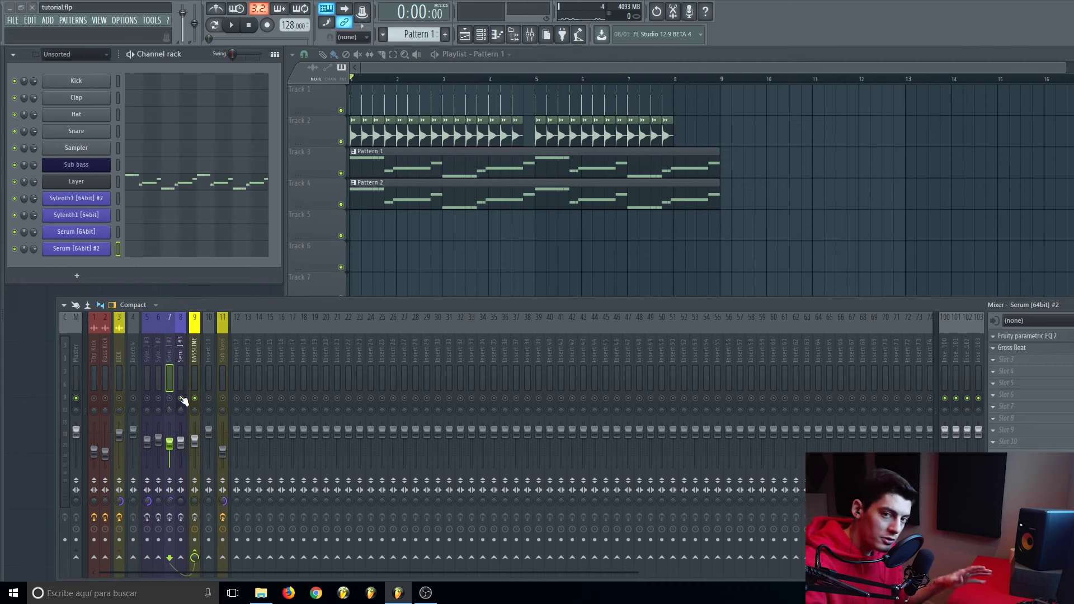
left_click_drag(238, 307, 192, 278)
key("space")
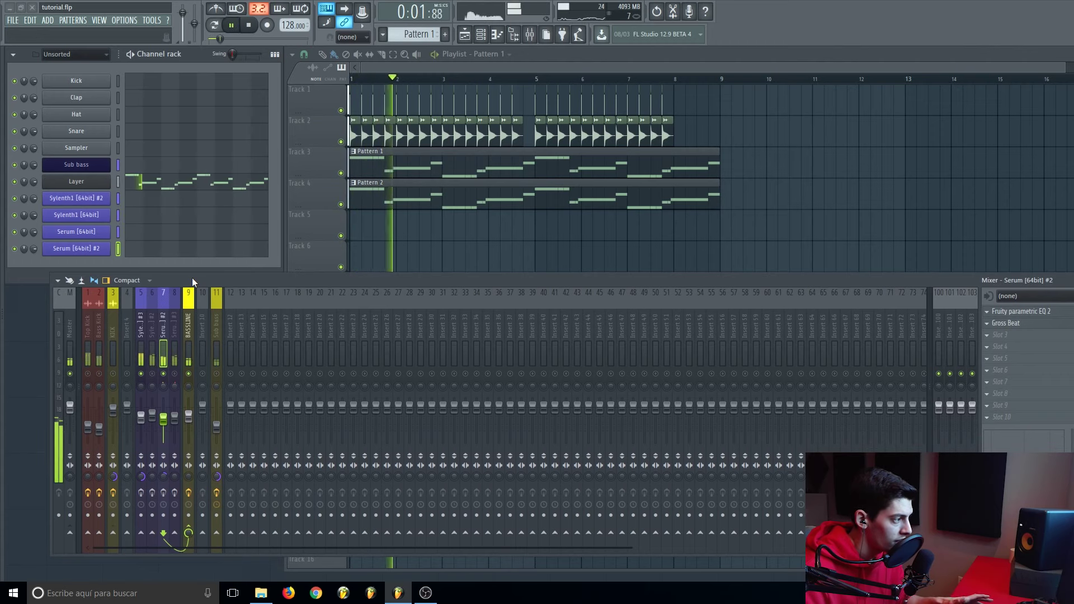
key("space")
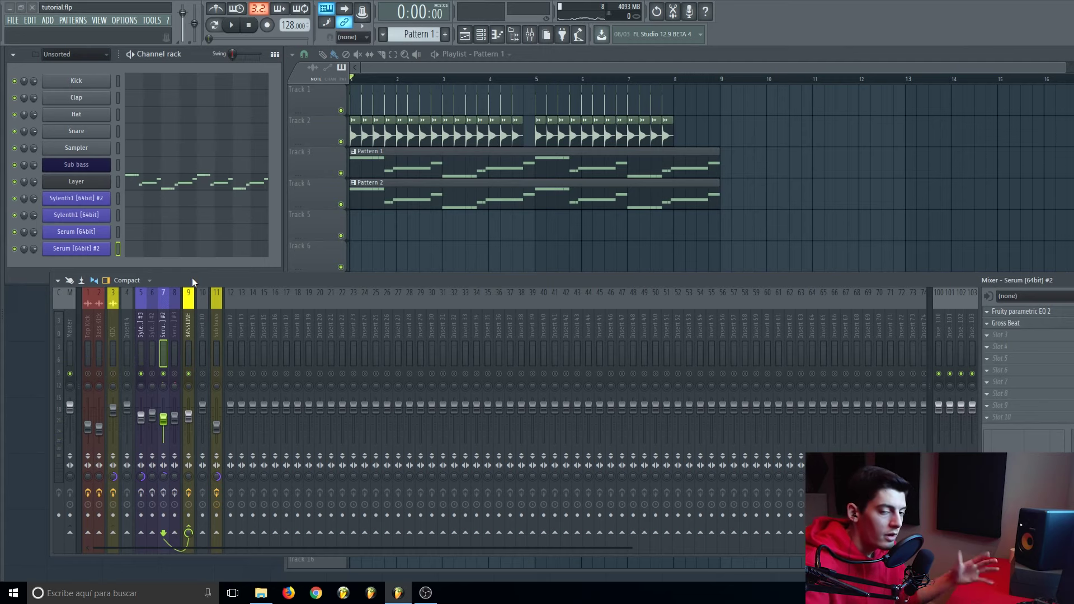
Step: Solo the Sylenth1 #2 mixer track and play the bassline with it isolated
right_click(152, 374)
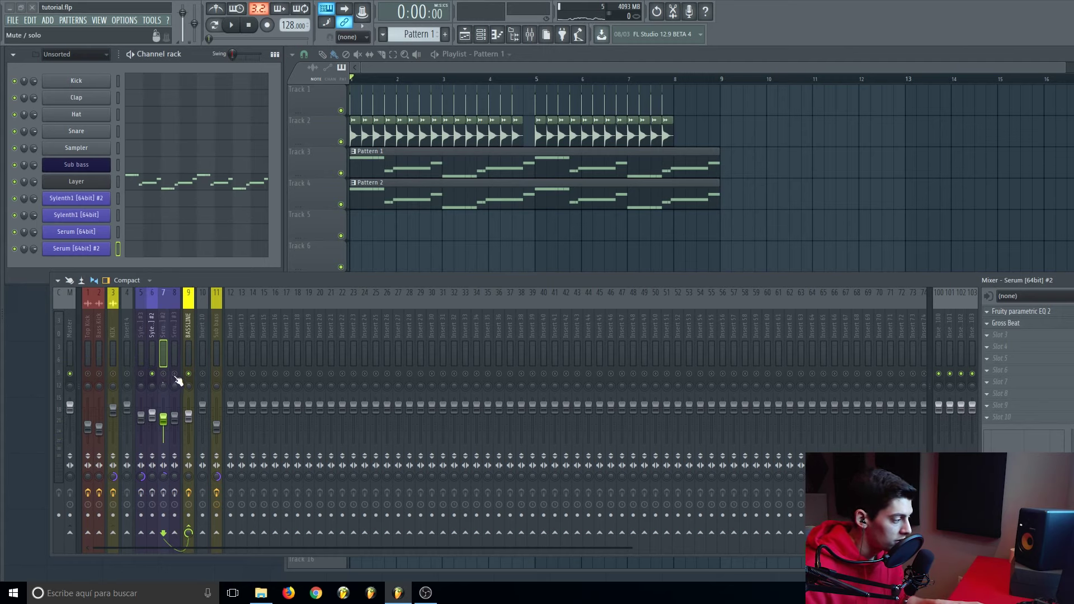
left_click_drag(185, 278, 170, 288)
key("space")
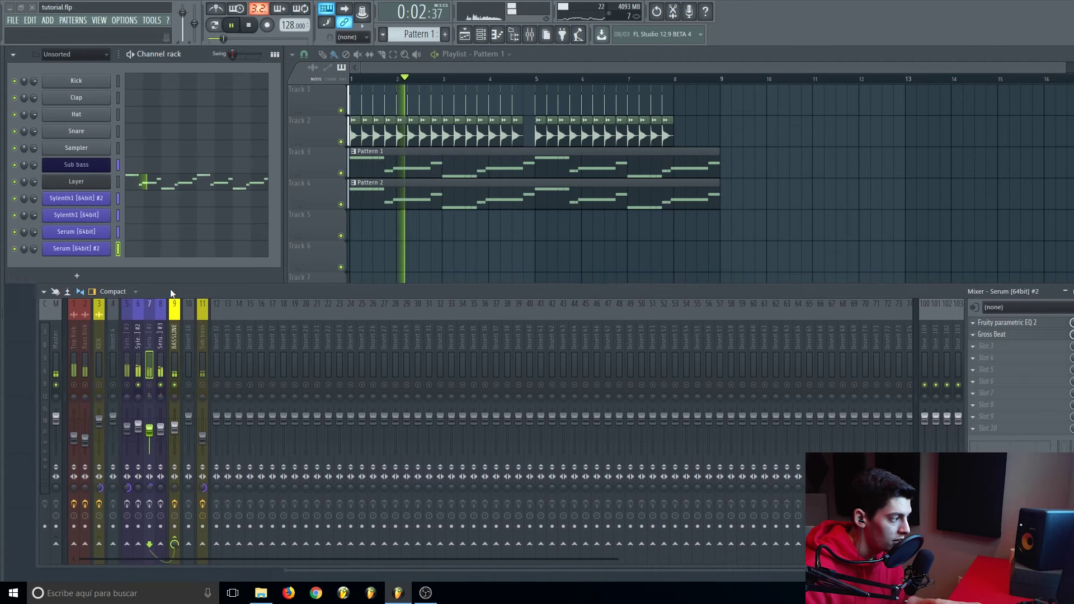
key("space")
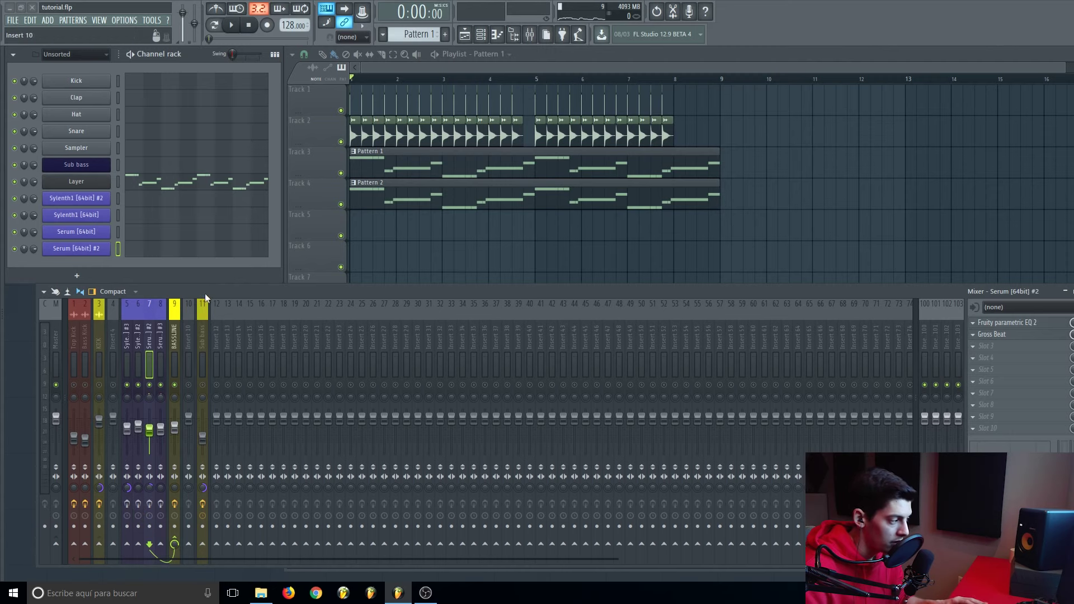
Step: Replay the bassline to compare the layers, then select the Sylenth1 #3 mixer track
left_click_drag(209, 294, 206, 294)
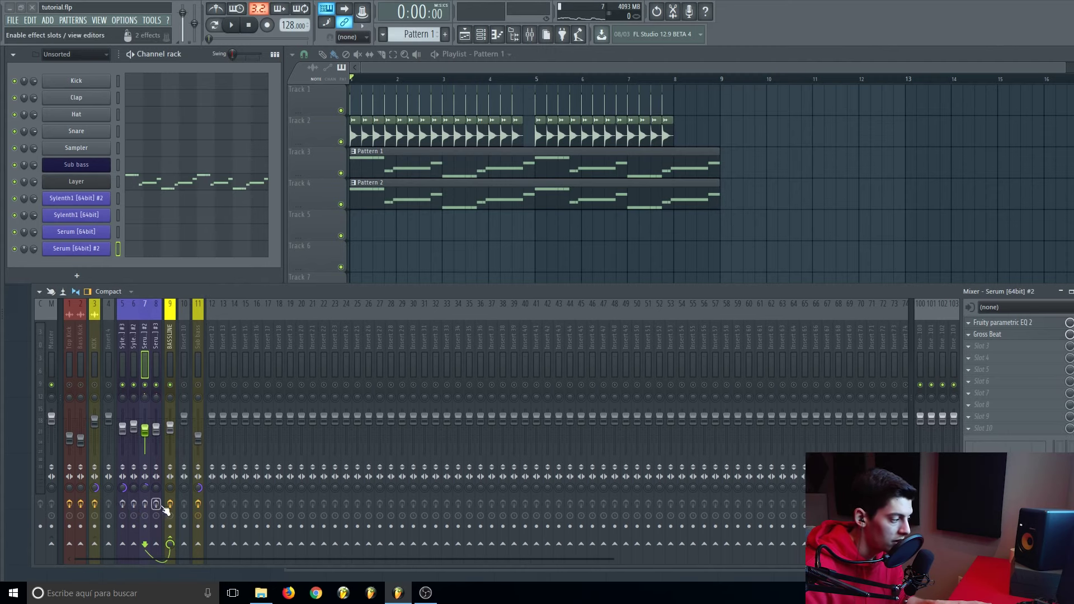
key("space")
key("space")
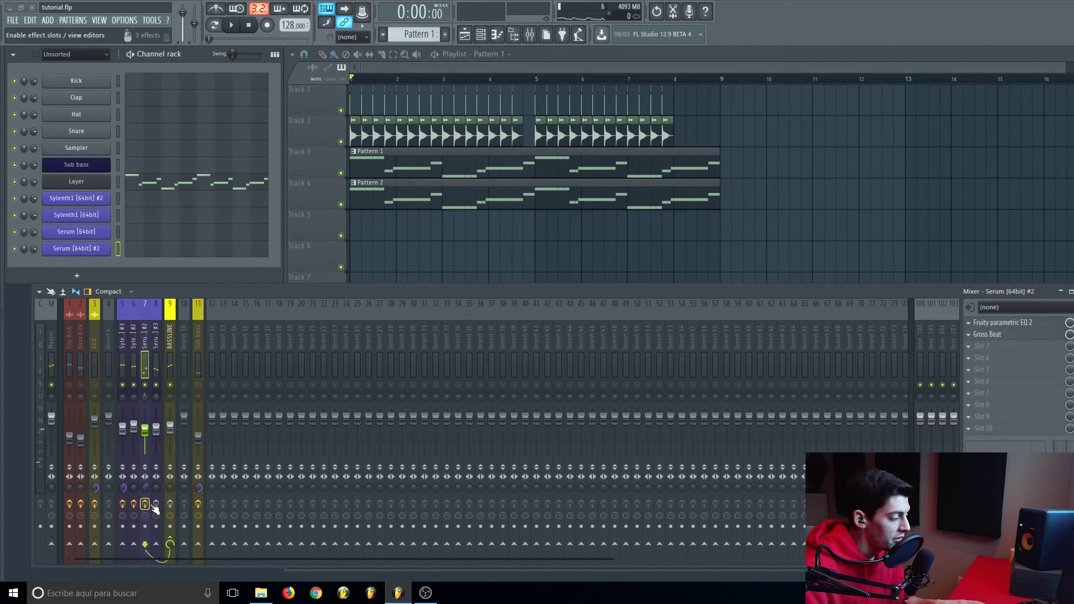
key("space")
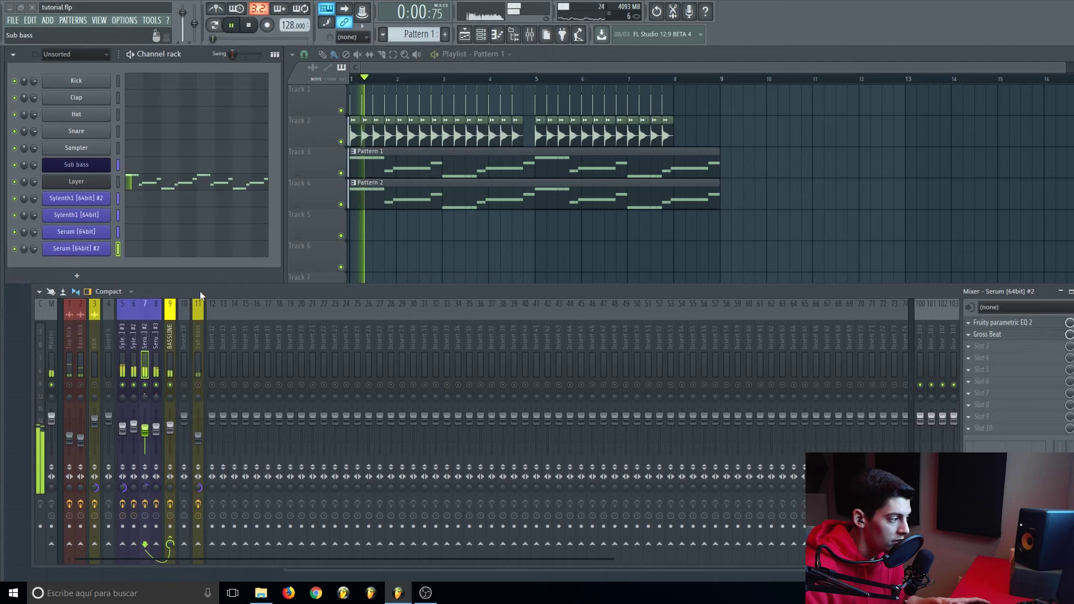
key("space")
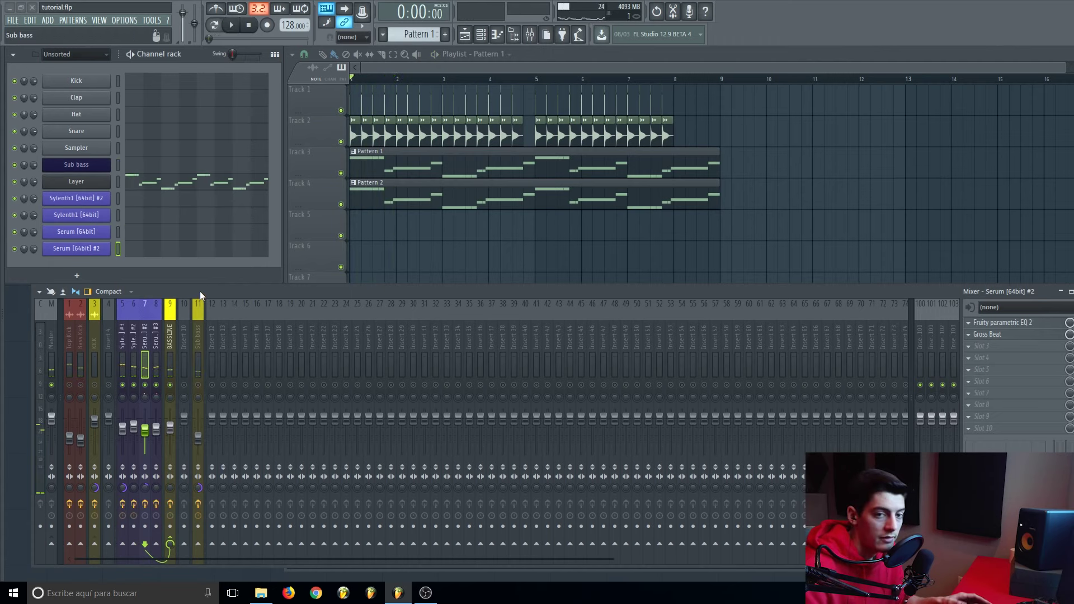
left_click(121, 332)
Step: Open the Sylenth1 #3 parametric EQ, listen during playback, then close it
left_click_drag(144, 296, 146, 315)
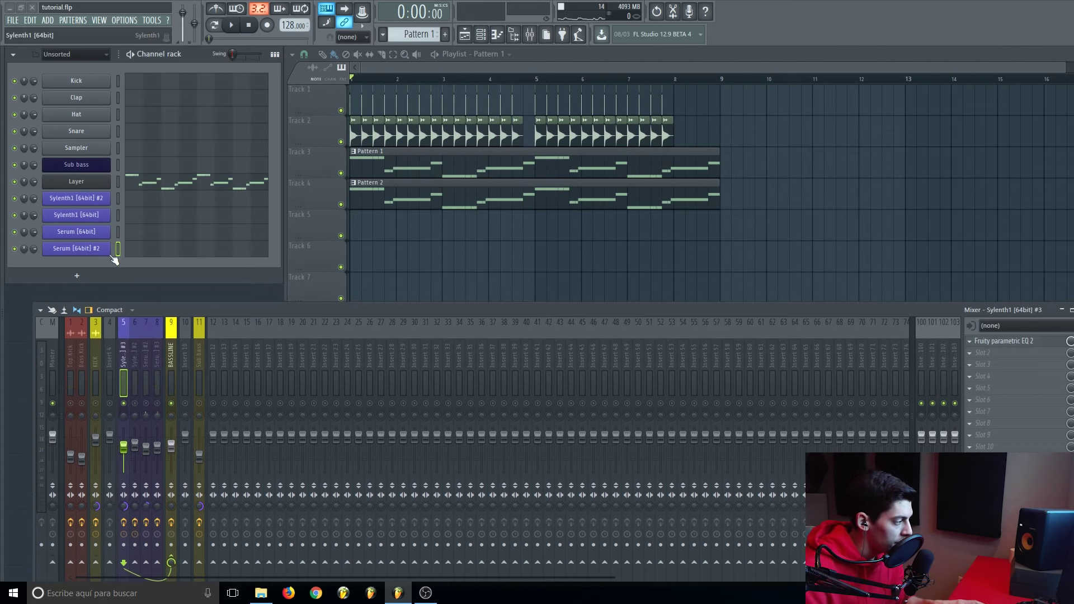
left_click(969, 338)
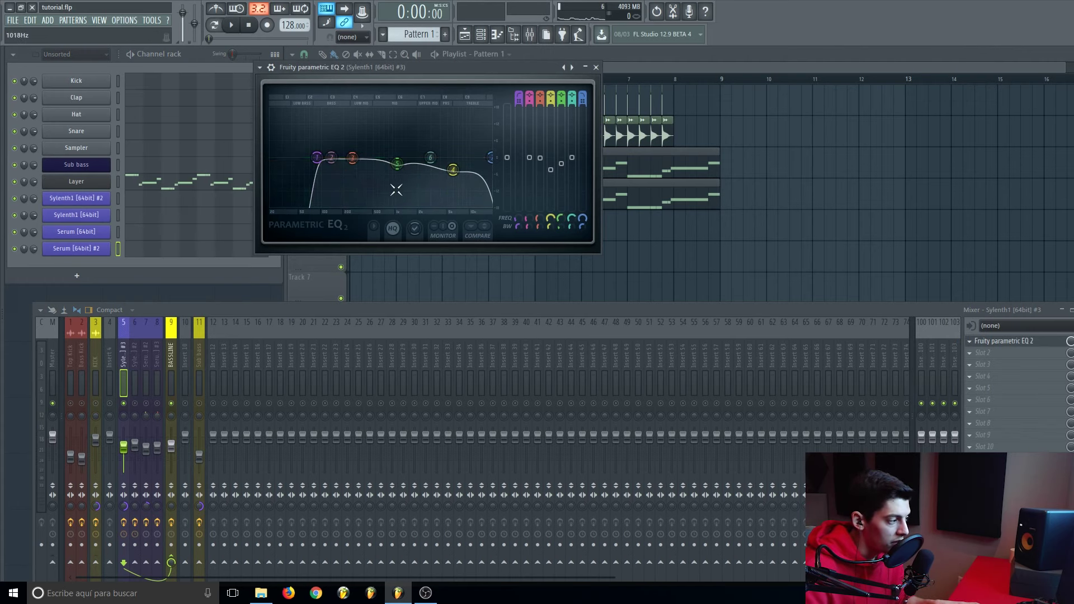
key("space")
key("space")
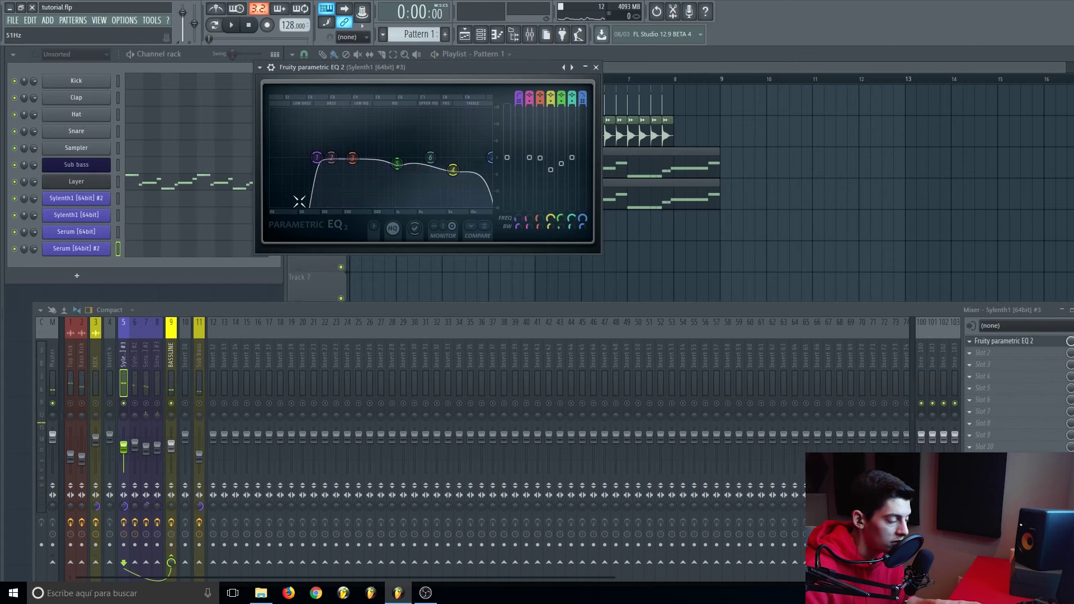
left_click(143, 402)
left_click(596, 67)
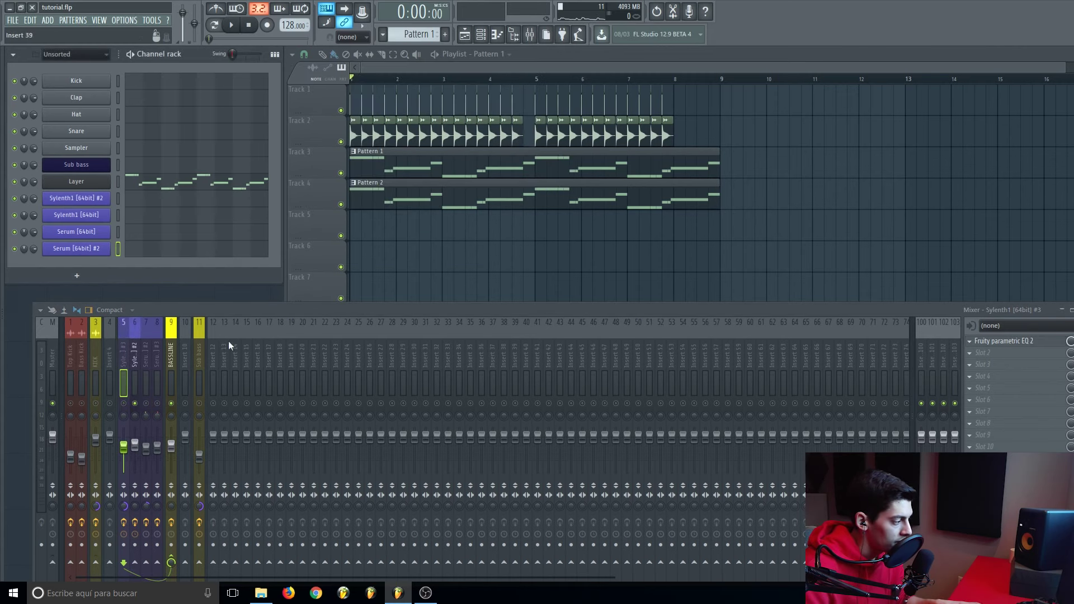
Step: Open the Sylenth1 #2 parametric EQ while the pattern plays
left_click(137, 358)
key("space")
left_click(1003, 341)
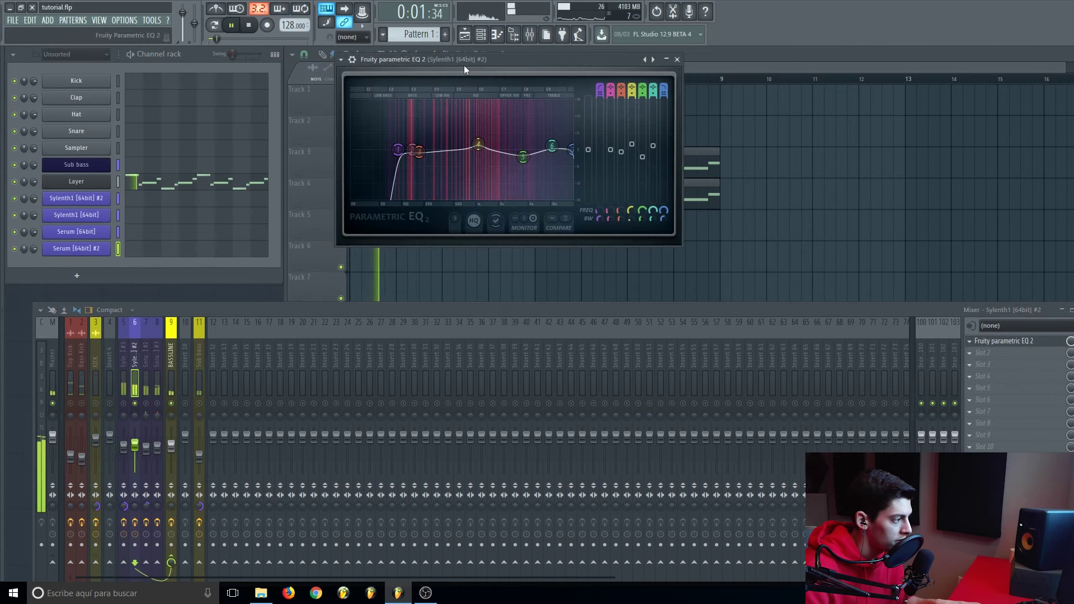
left_click_drag(467, 65, 450, 66)
key("space")
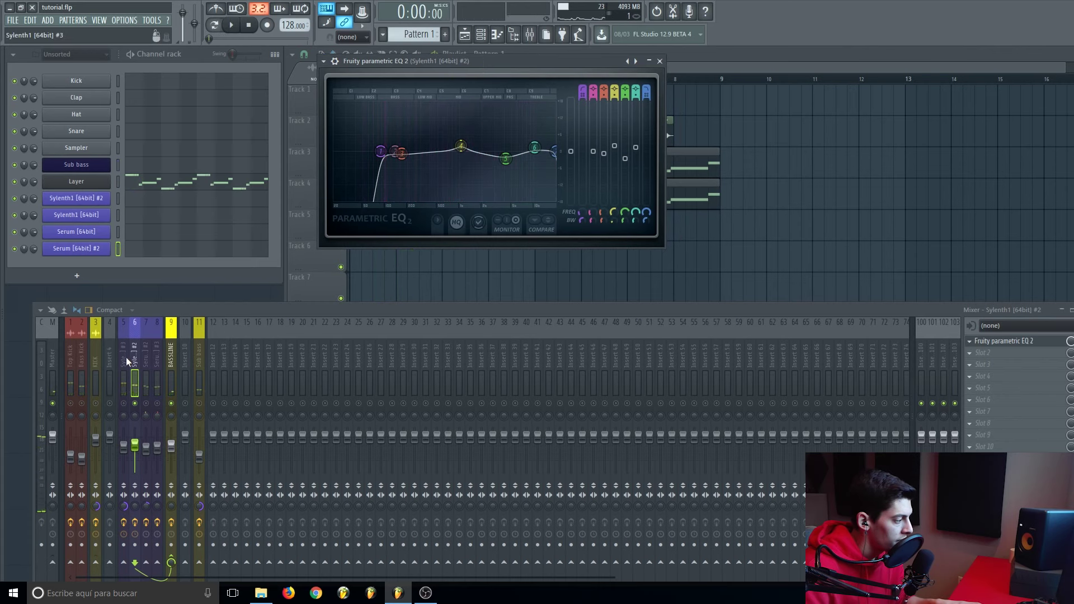
Step: Place the Sylenth1 #3 and #2 EQs side by side, compare them in playback, then close both
left_click(125, 361)
left_click(1003, 341)
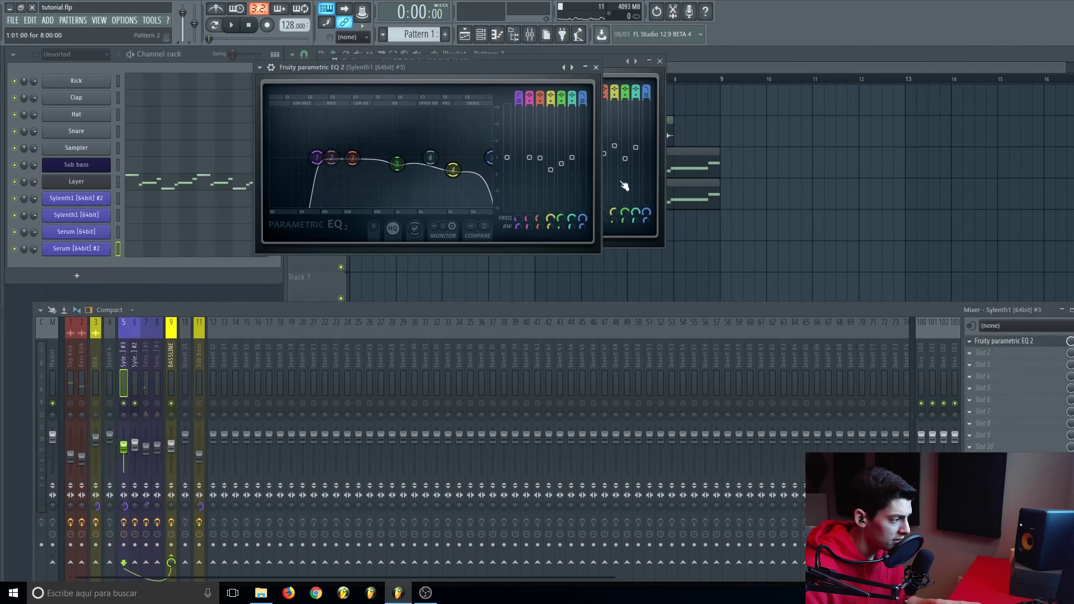
left_click_drag(457, 77, 419, 74)
left_click_drag(565, 62, 823, 67)
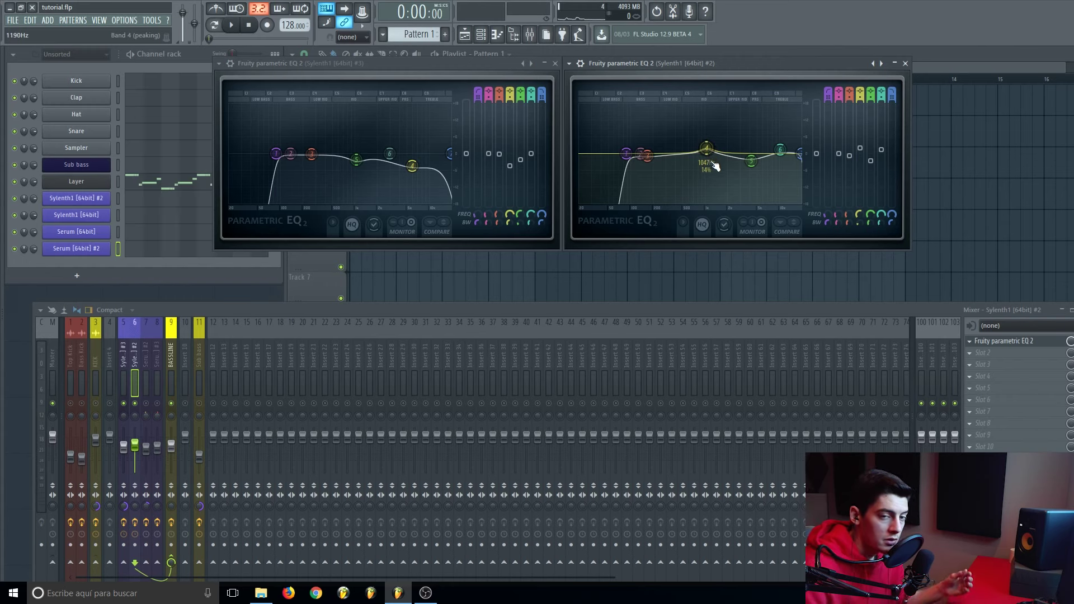
key("space")
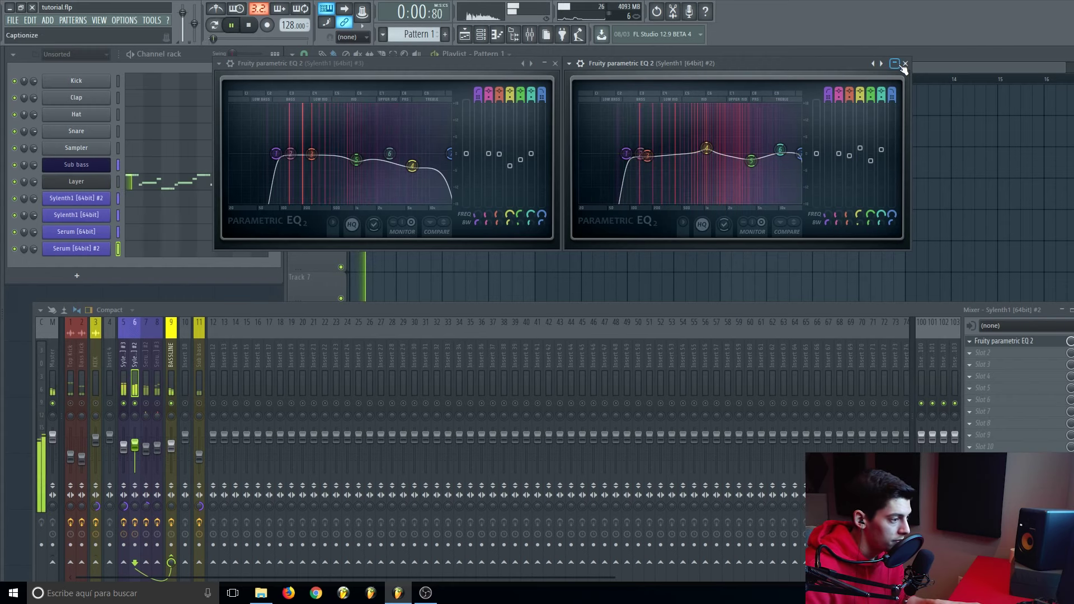
left_click(905, 63)
left_click(547, 66)
key("space")
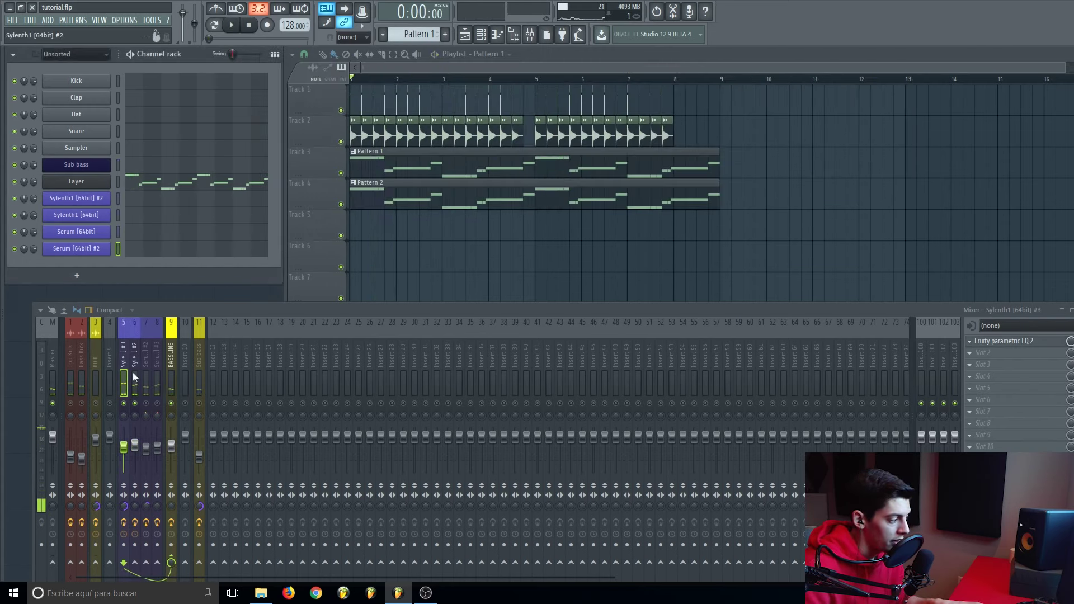
Step: Lower the Serum #2 parametric EQ's high-pass cutoff from 144 Hz to 98 Hz
left_click(145, 364)
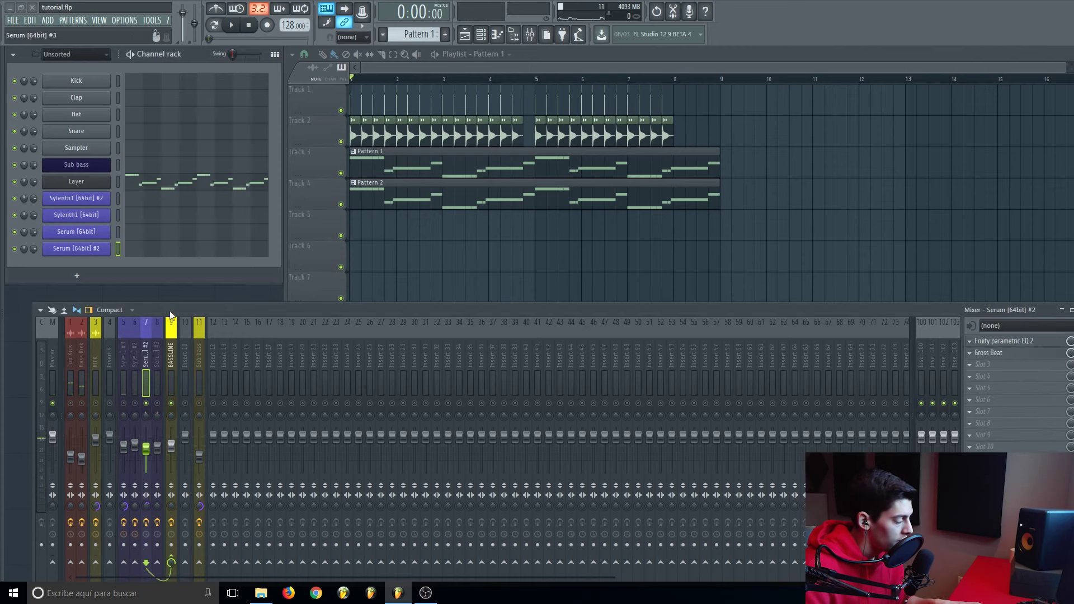
left_click_drag(167, 309, 160, 305)
key("space")
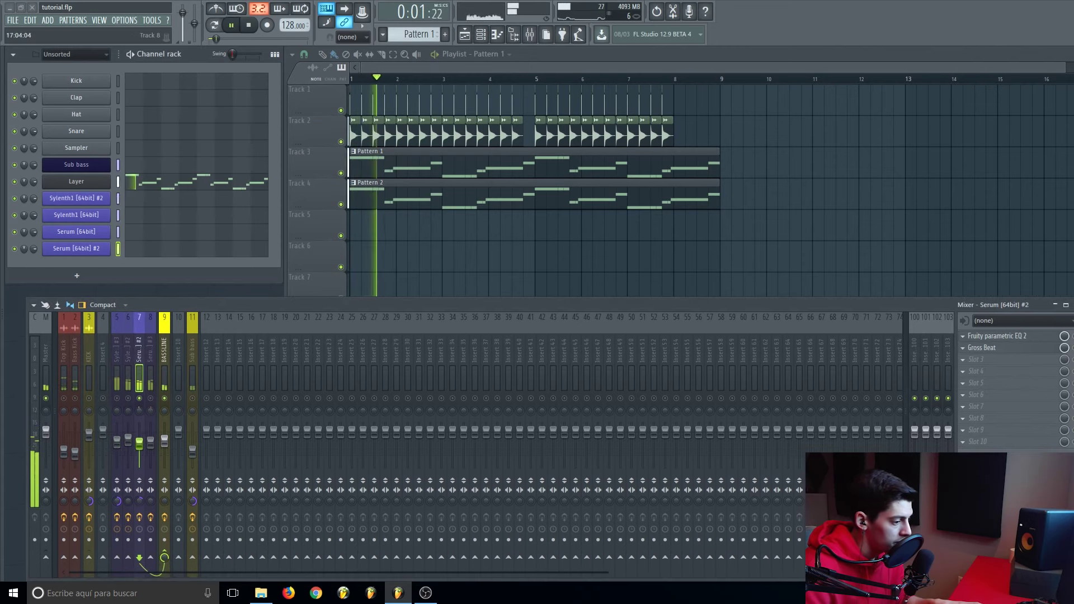
left_click(1001, 335)
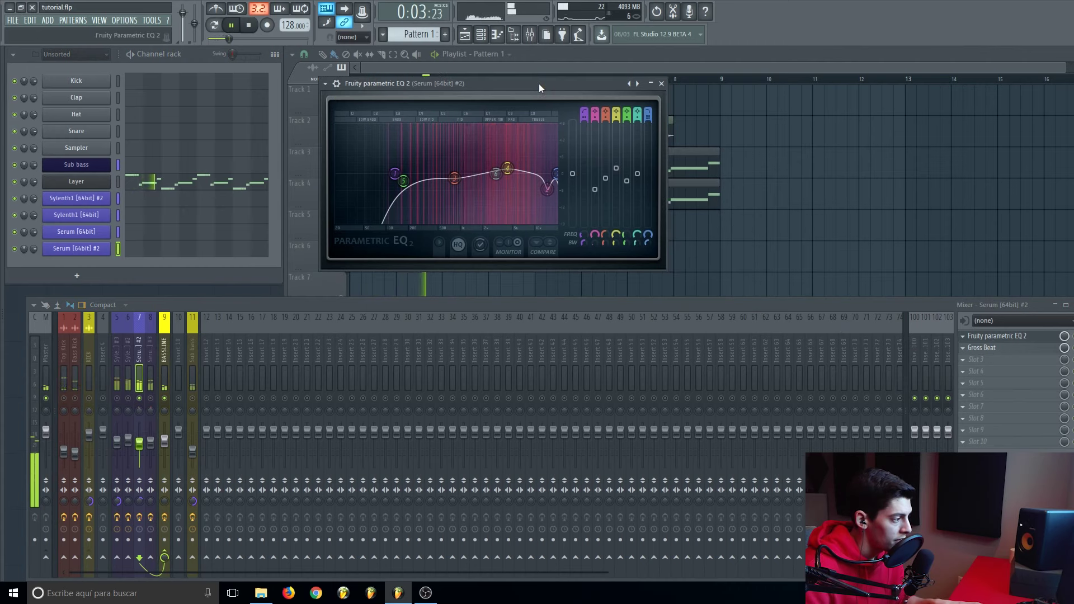
key("space")
left_click_drag(394, 173, 335, 191)
Step: Compare the Serum #2 EQ against the Sylenth1 #2 EQ, then close both windows
left_click(120, 355)
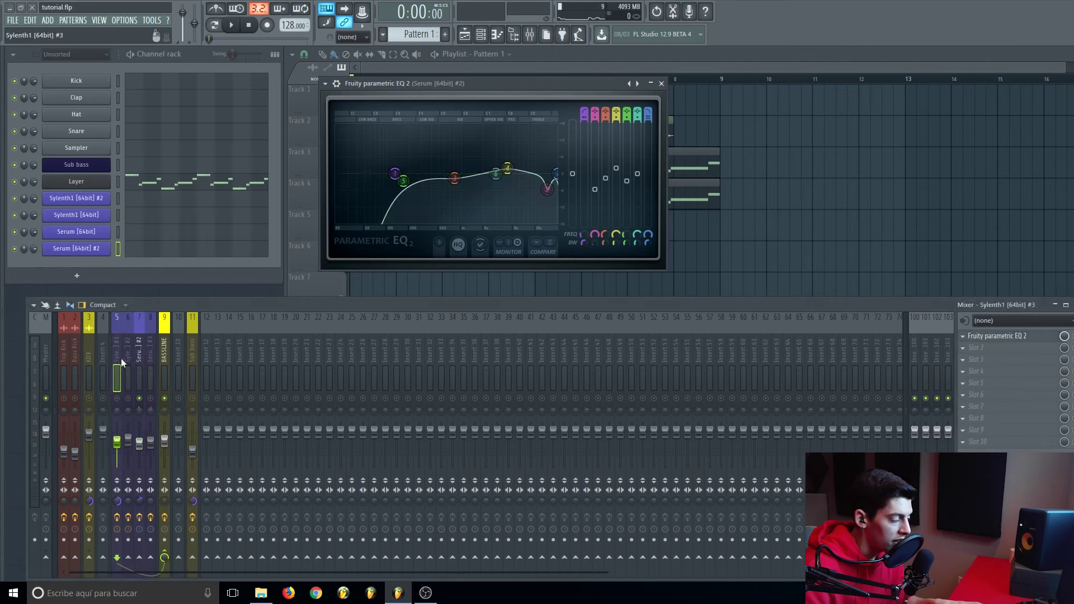
left_click(136, 355)
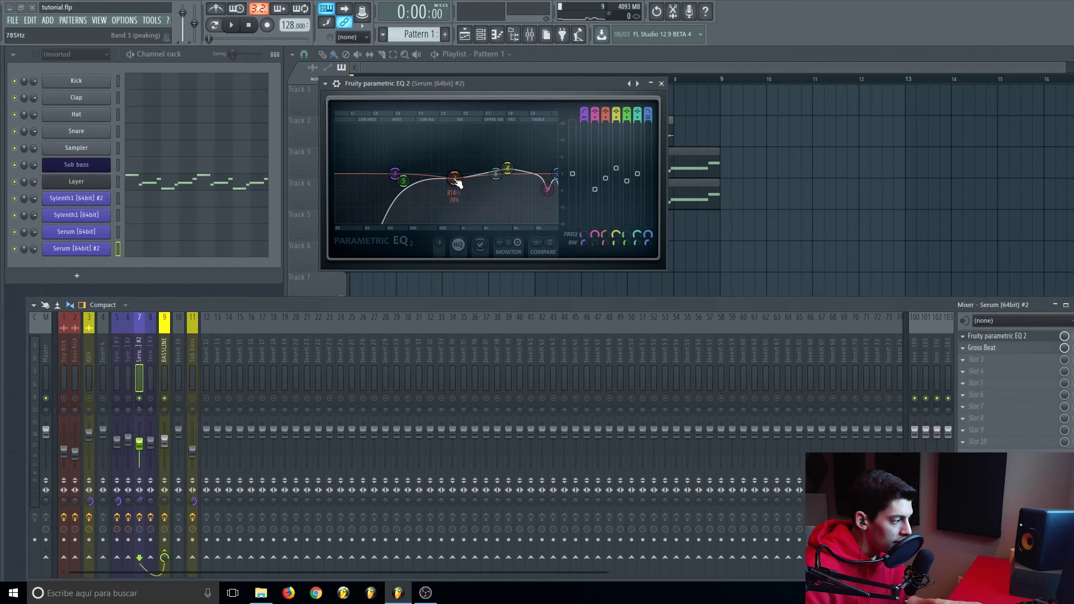
left_click(128, 353)
left_click(987, 337)
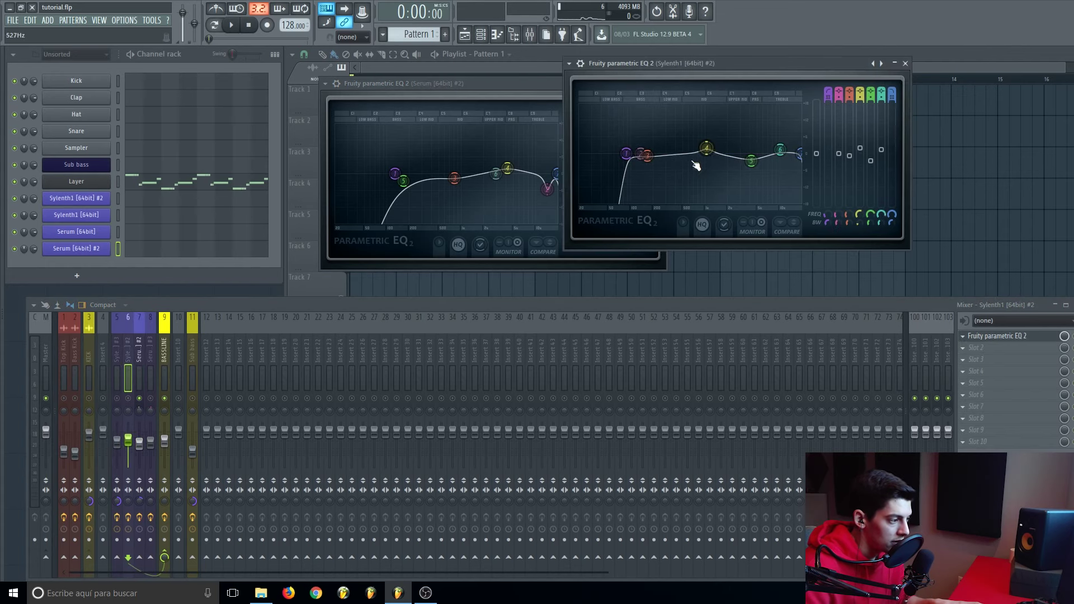
left_click(905, 64)
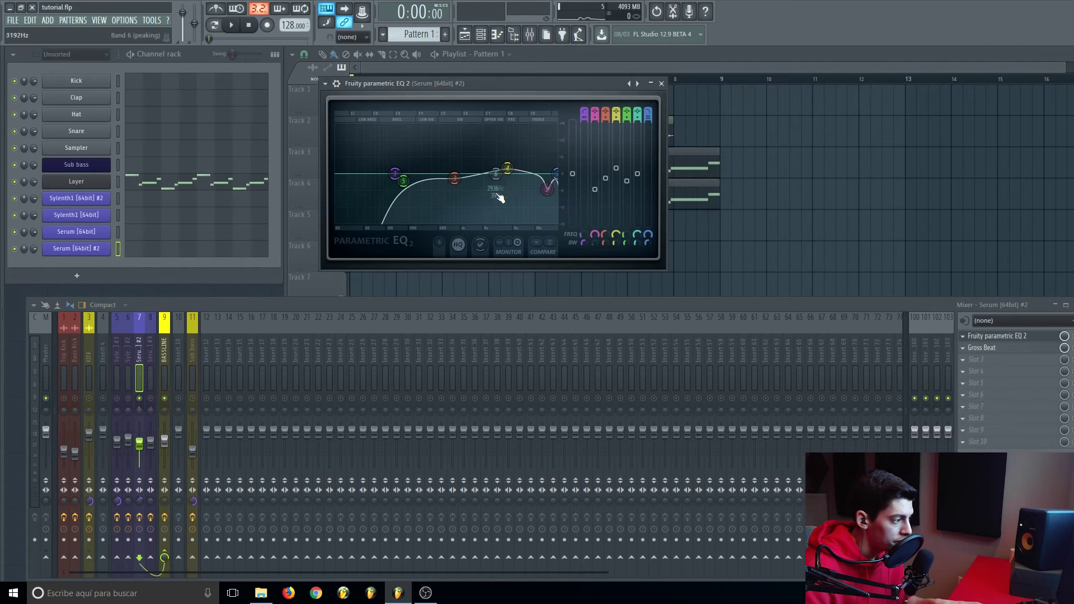
left_click_drag(595, 82, 582, 81)
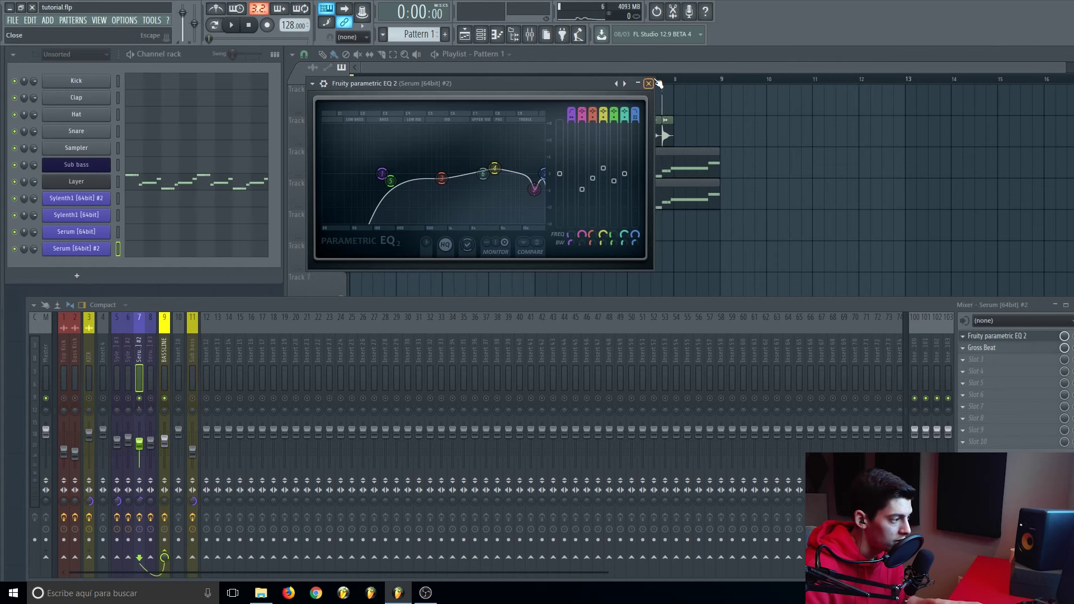
left_click(648, 83)
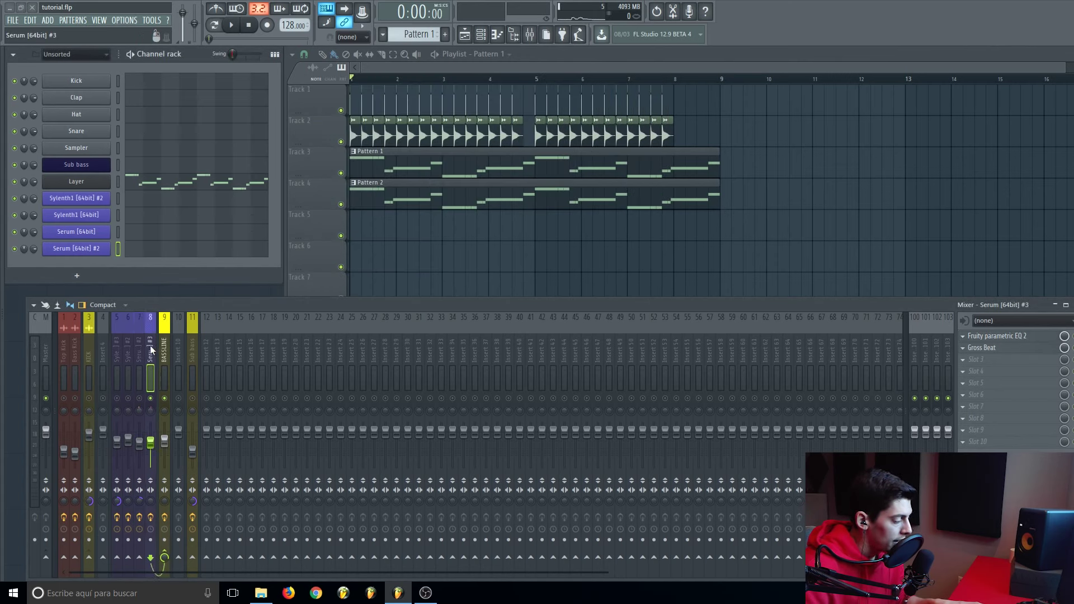
Step: Open the Serum #3 layer's parametric EQ while the project plays
left_click_drag(182, 300, 189, 310)
key("space")
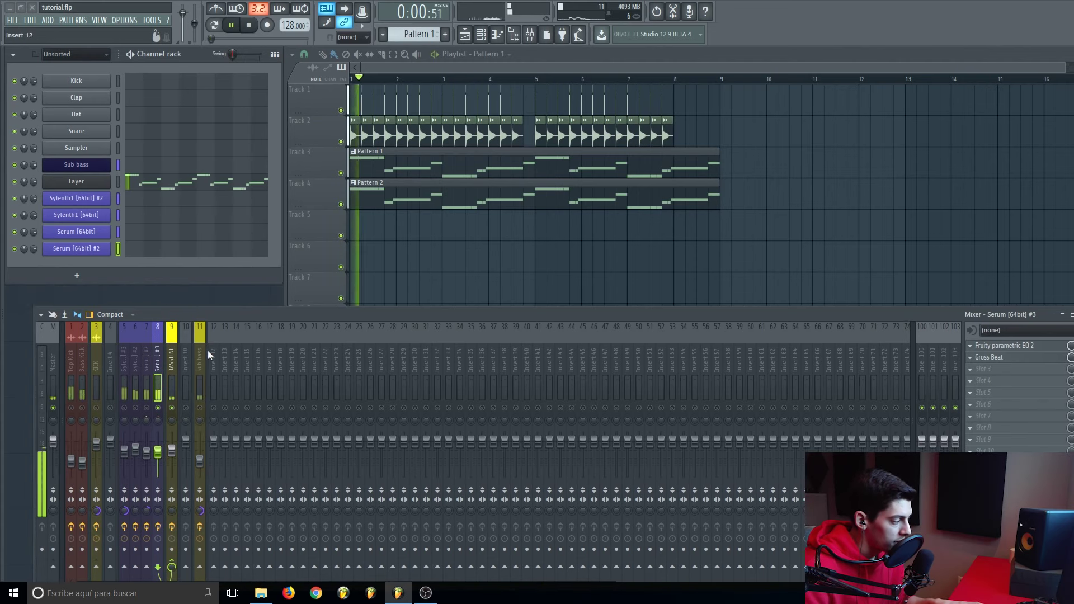
left_click(1017, 349)
left_click_drag(649, 88, 524, 88)
key("space")
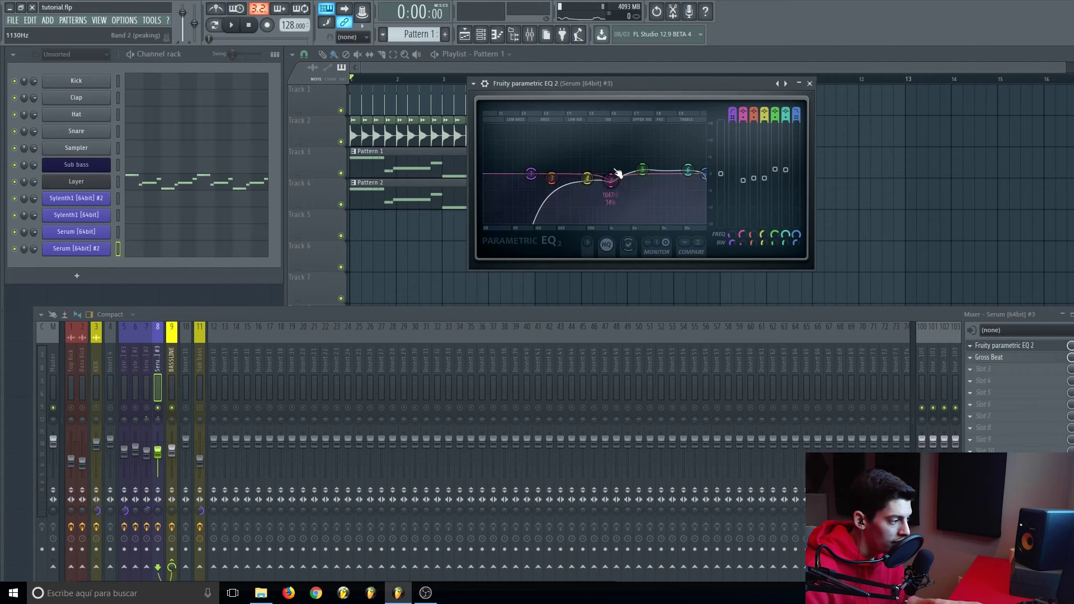
Step: Open the Serum #2 parametric EQ alongside the Serum #3 EQ for comparison
left_click(138, 361)
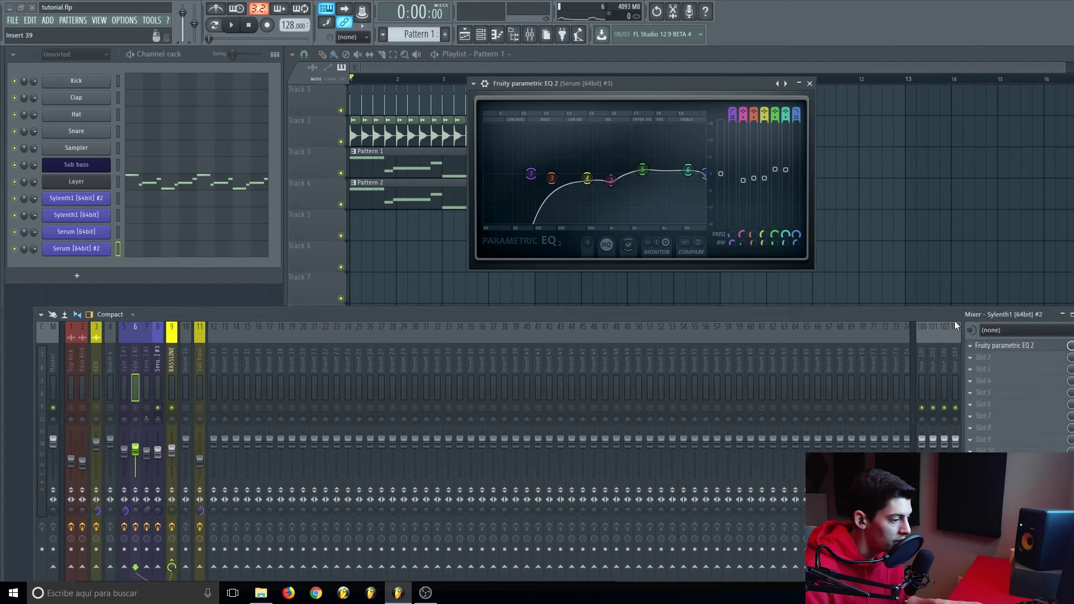
left_click(1031, 346)
left_click_drag(507, 85, 403, 76)
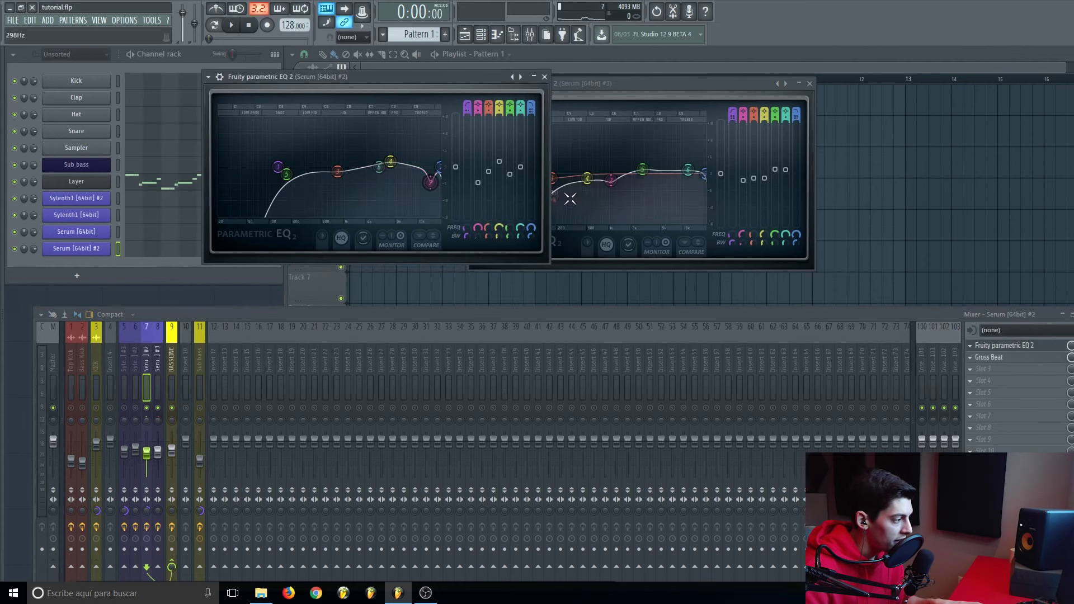
left_click_drag(644, 85, 676, 82)
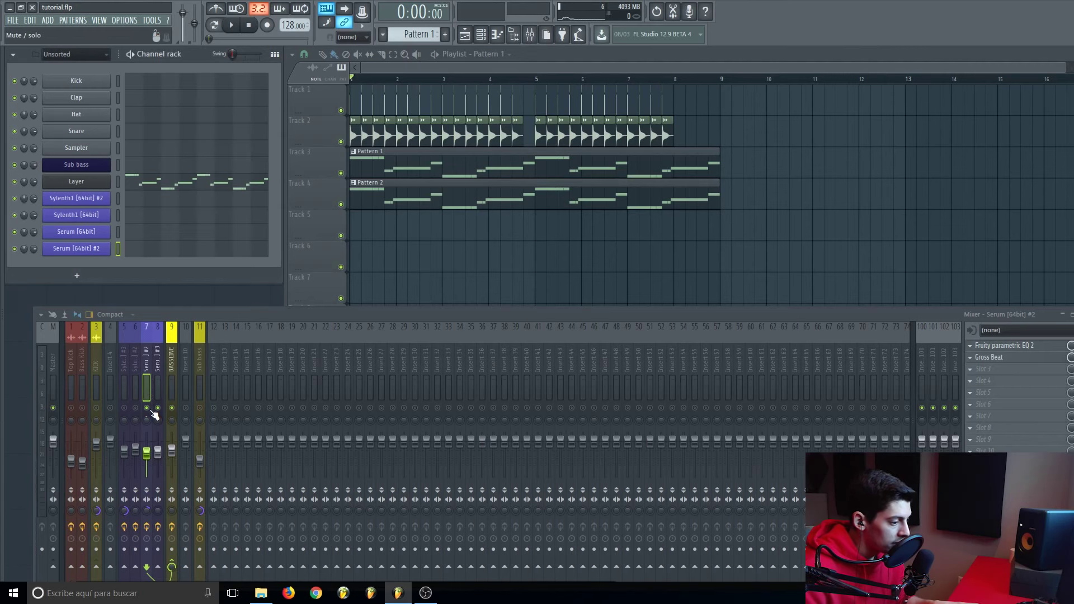
Step: Open Gross Beat on the Serum #2 layer and listen to its 1/4 beat gate
left_click(1023, 358)
left_click_drag(710, 331, 752, 388)
left_click_drag(667, 63, 455, 65)
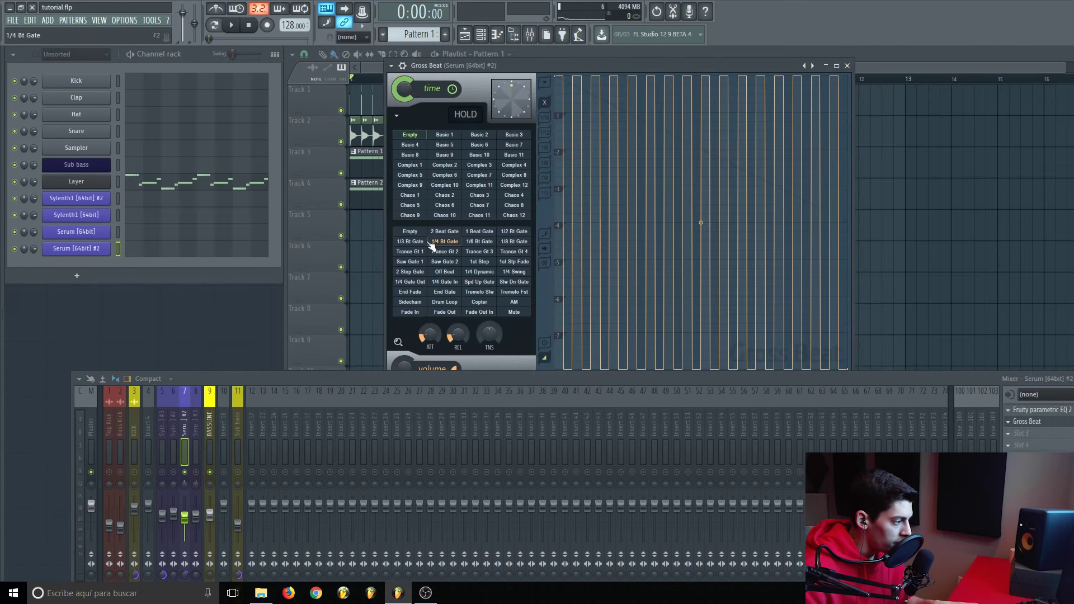
left_click_drag(434, 385, 399, 349)
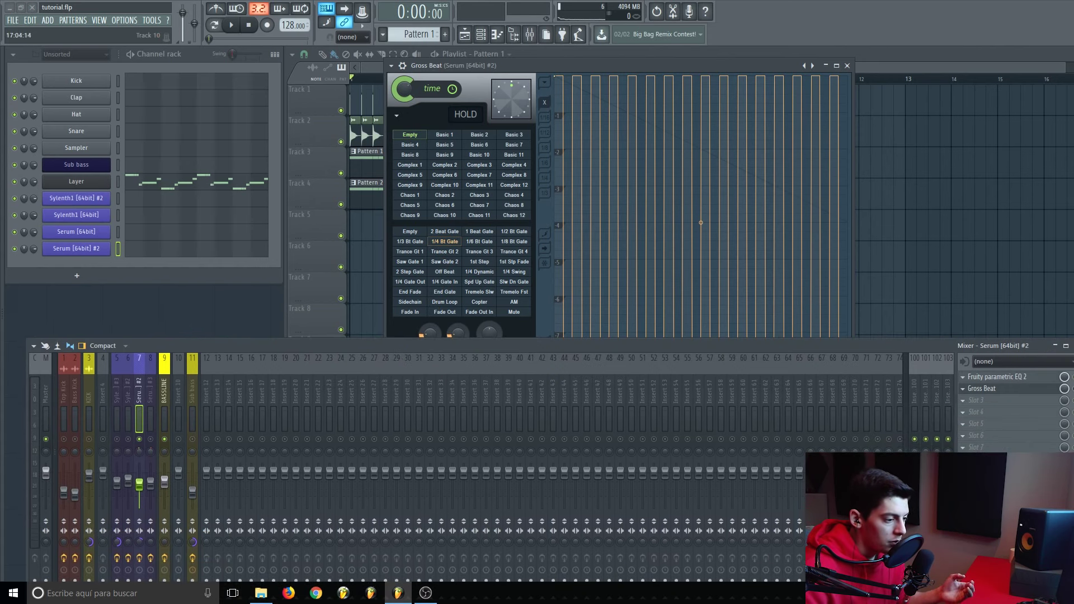
key("space")
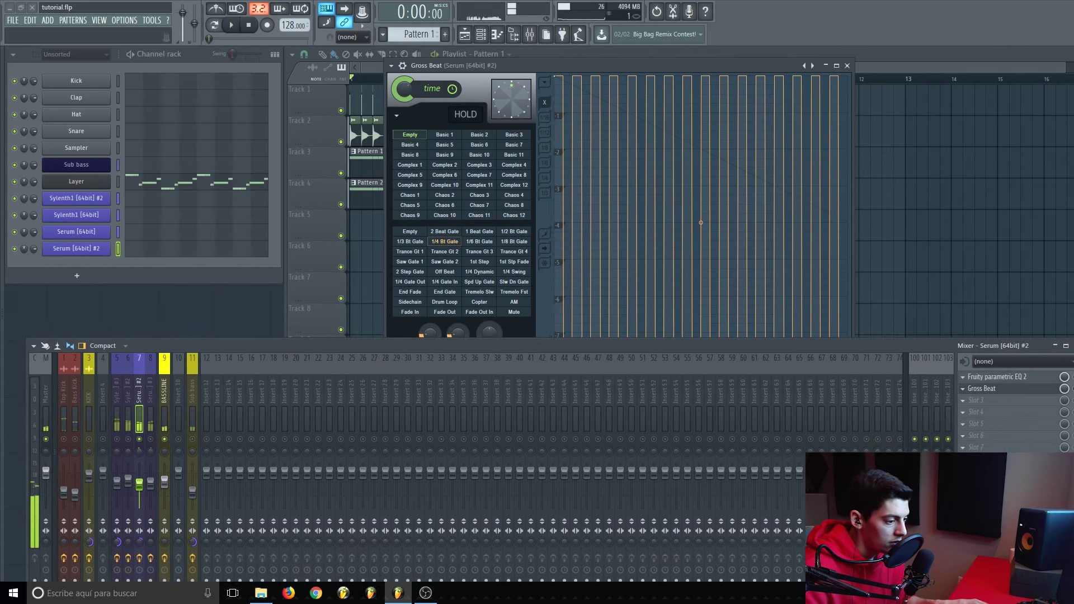
key("space")
Step: Set Gross Beat's volume mix to 51% during playback, then close the window
left_click_drag(476, 353, 480, 401)
key("space")
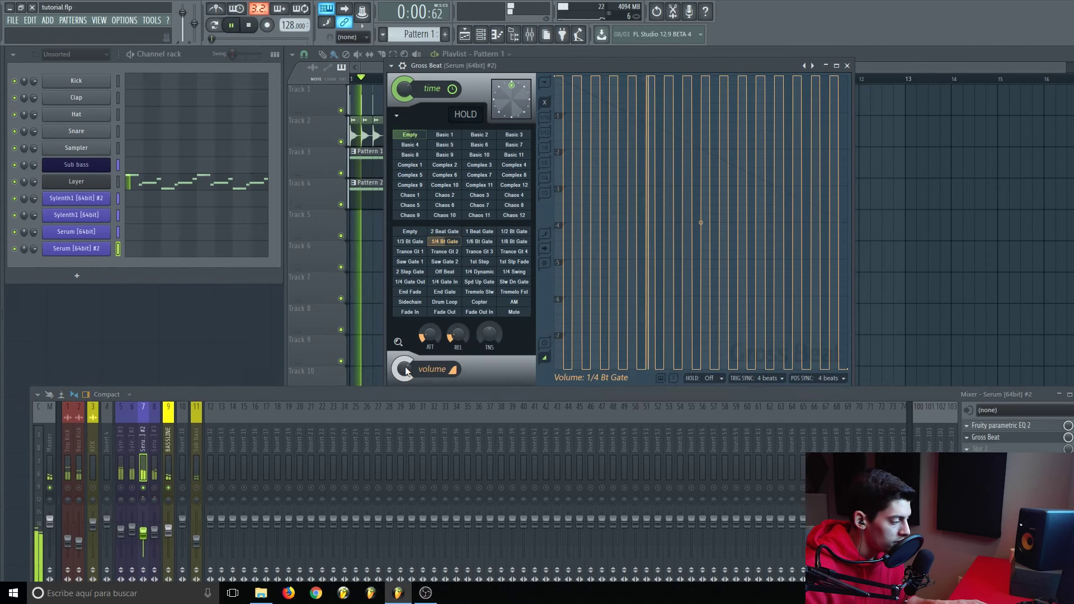
left_click_drag(405, 370, 406, 366)
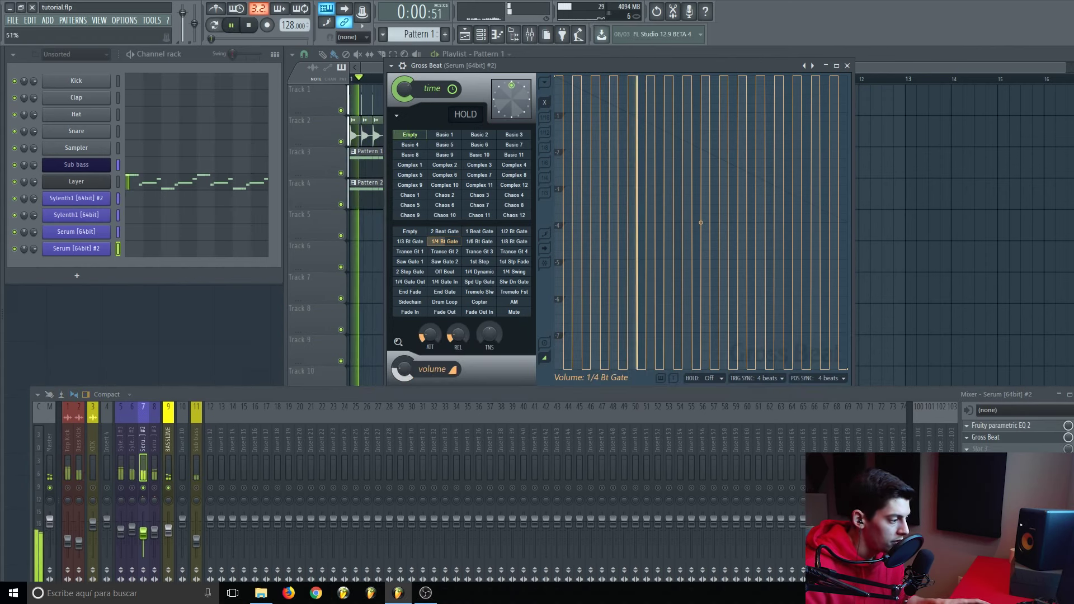
key("space")
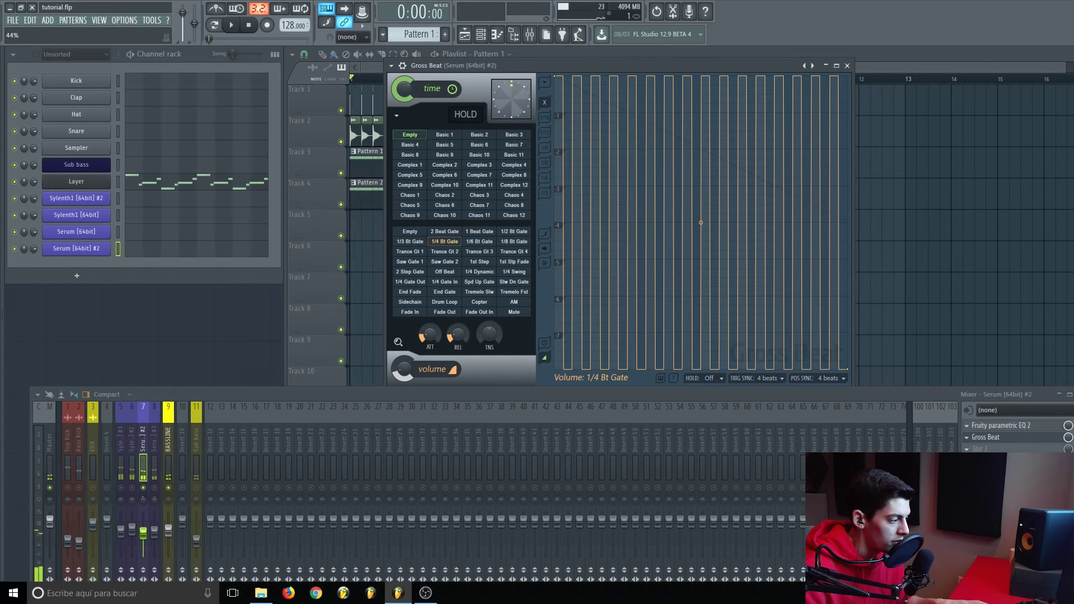
left_click(847, 66)
Step: Play the project, then select the BASSLINE bus track in the mixer
left_click_drag(460, 395, 472, 317)
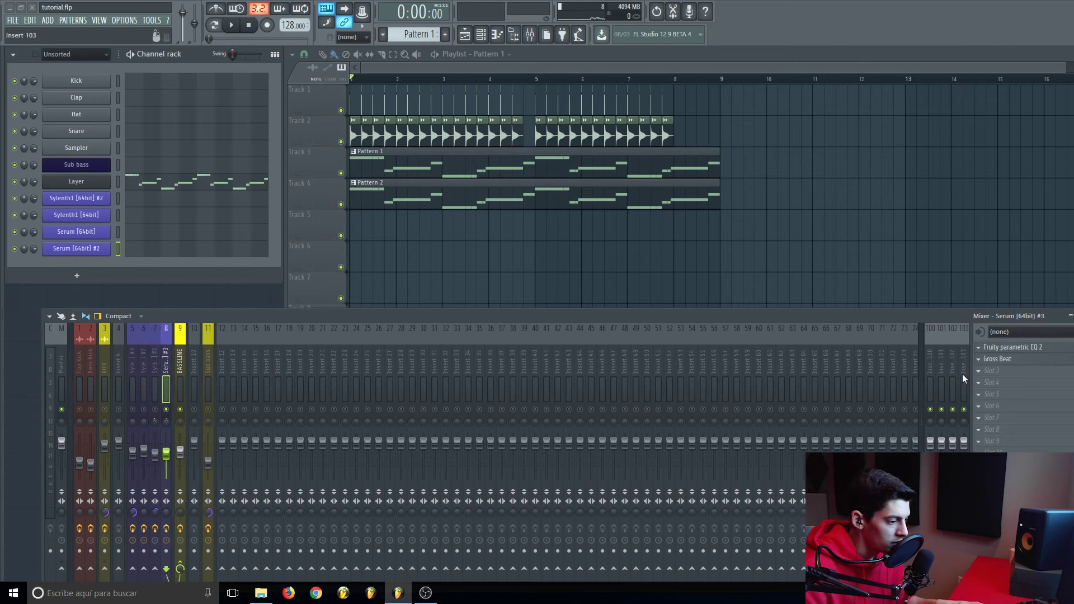
key("space")
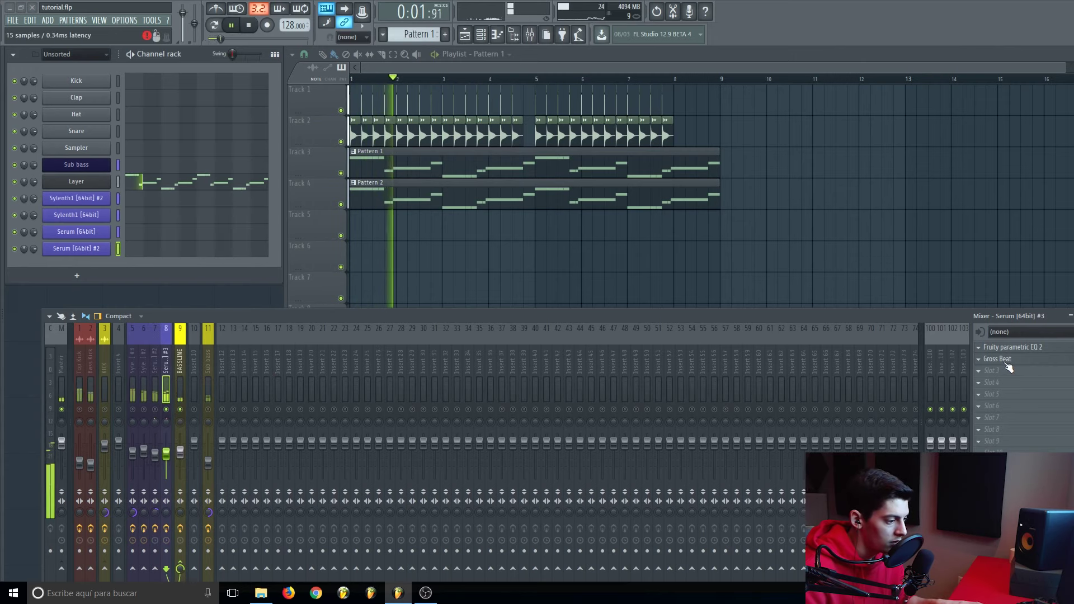
key("space")
key("space")
key("space")
left_click(182, 369)
left_click_drag(219, 312, 211, 284)
left_click(129, 338)
left_click(175, 336)
left_click_drag(210, 288, 211, 305)
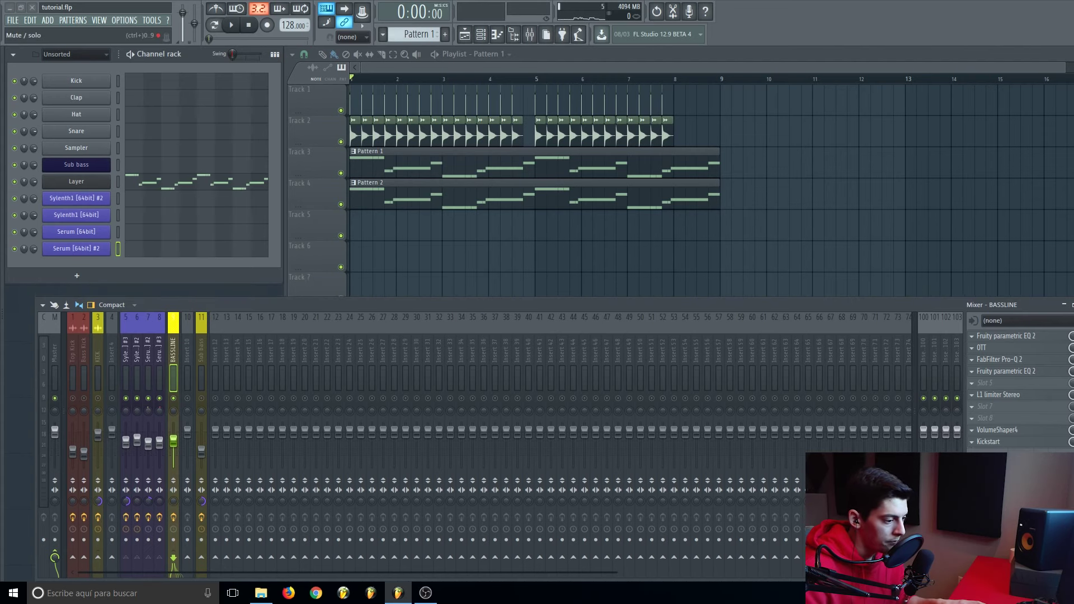
left_click(1007, 337)
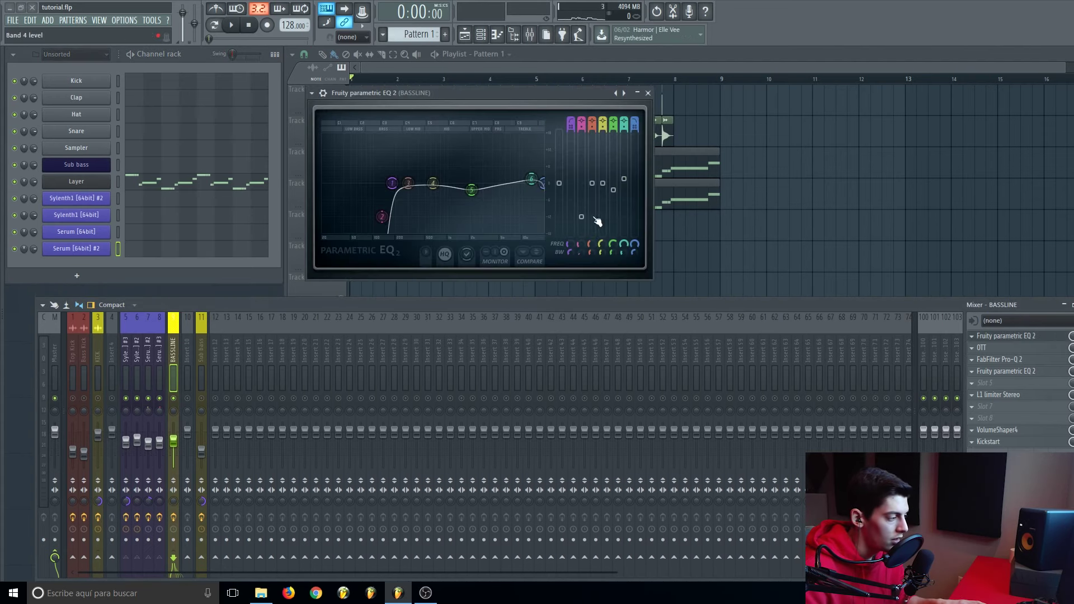
left_click_drag(460, 107, 398, 100)
key("space")
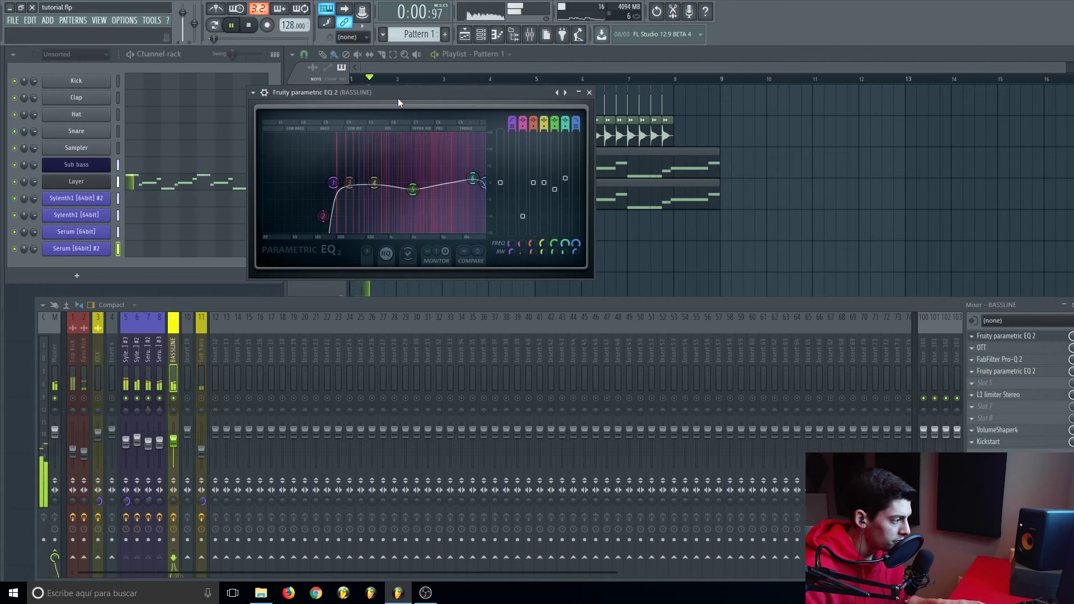
key("space")
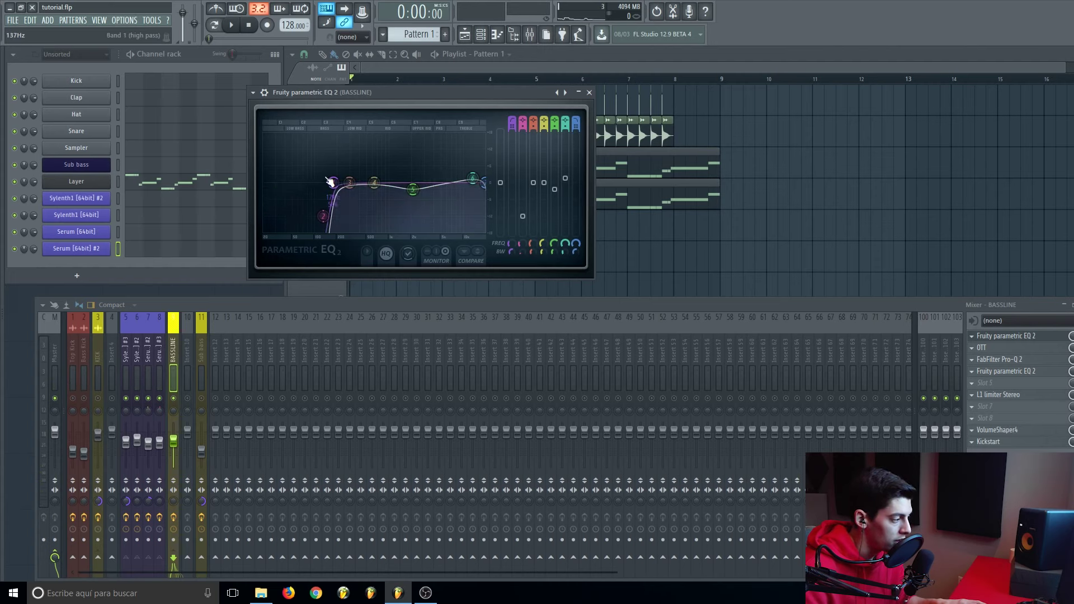
left_click_drag(412, 92, 424, 92)
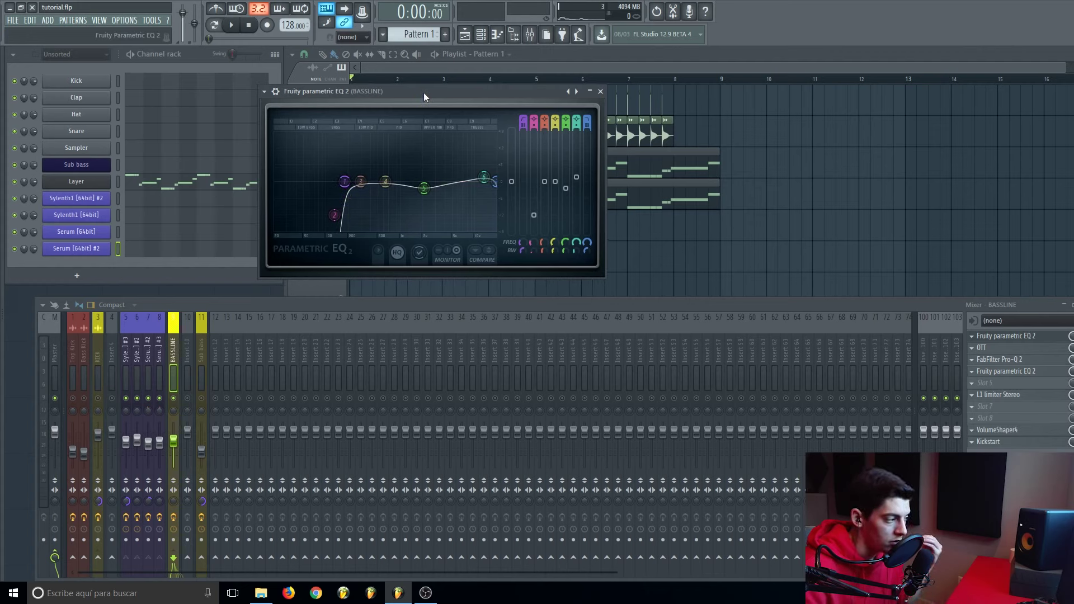
left_click(600, 91)
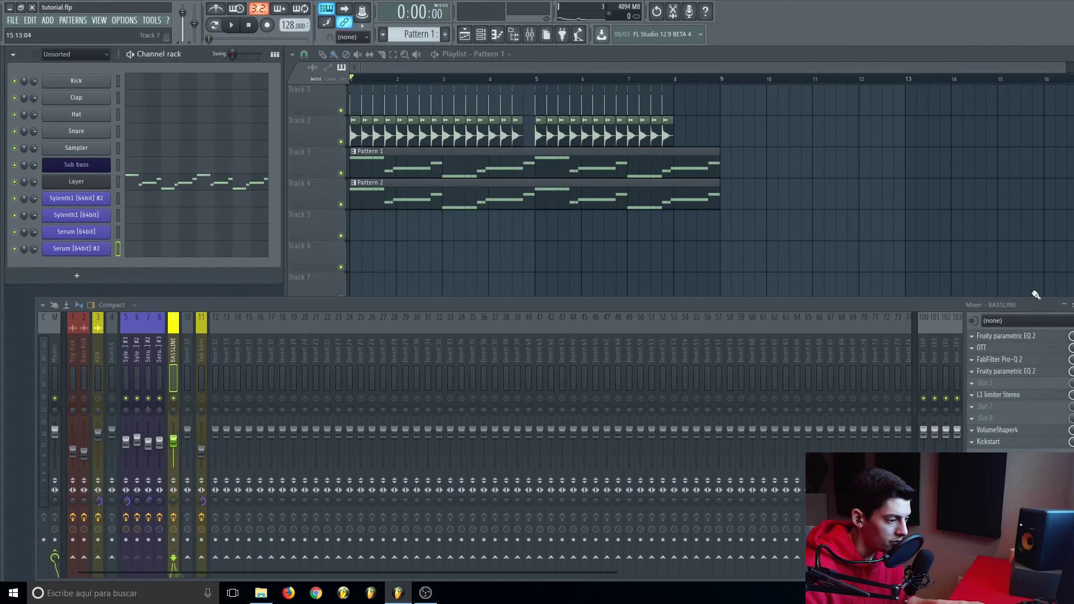
left_click(1021, 349)
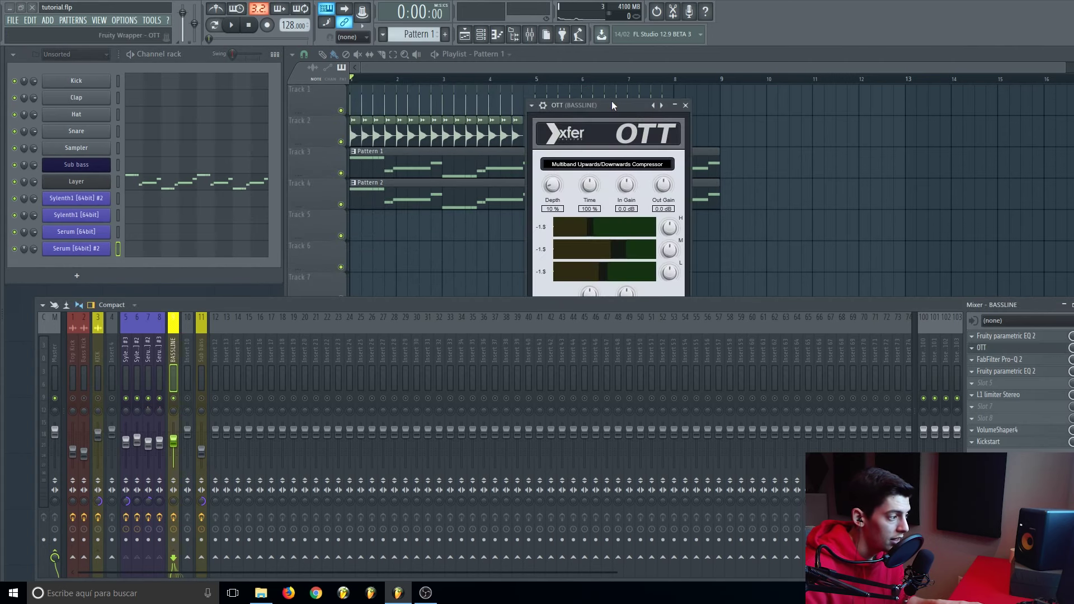
left_click_drag(613, 103, 503, 64)
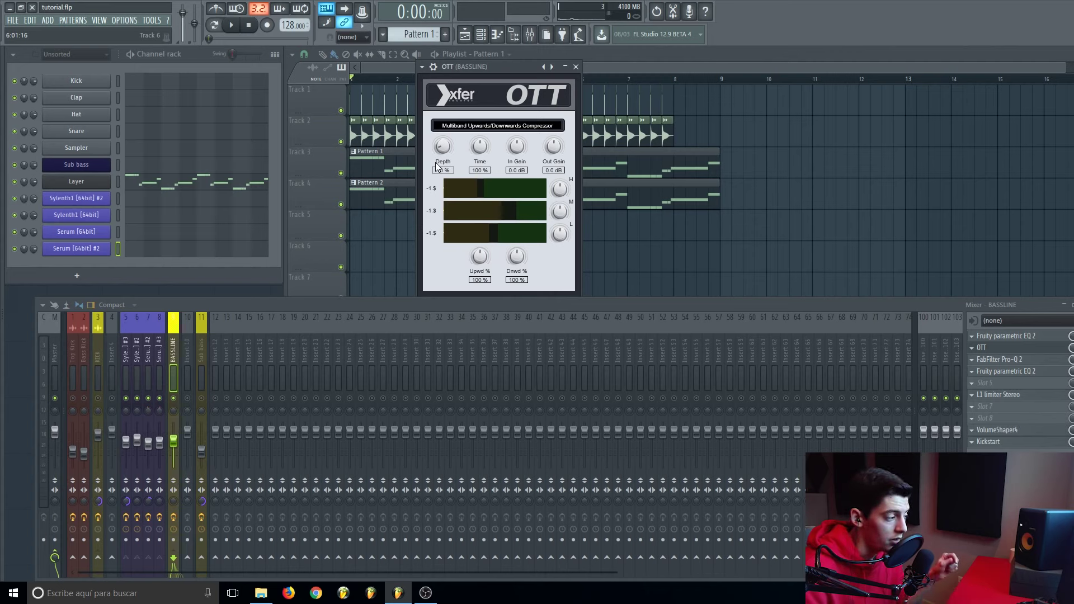
left_click_drag(488, 69, 455, 65)
key("space")
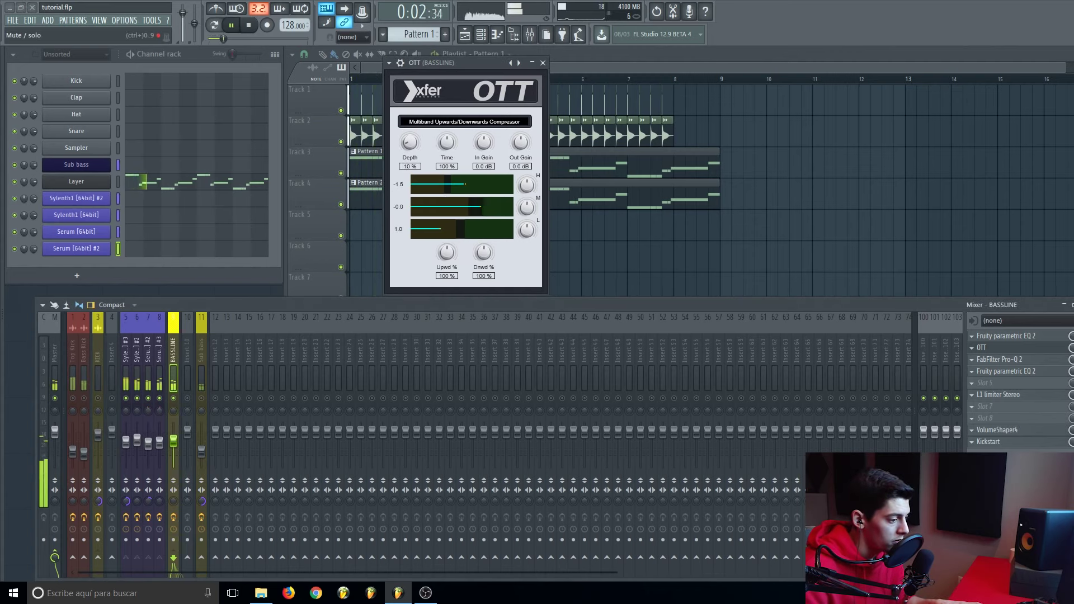
key("space")
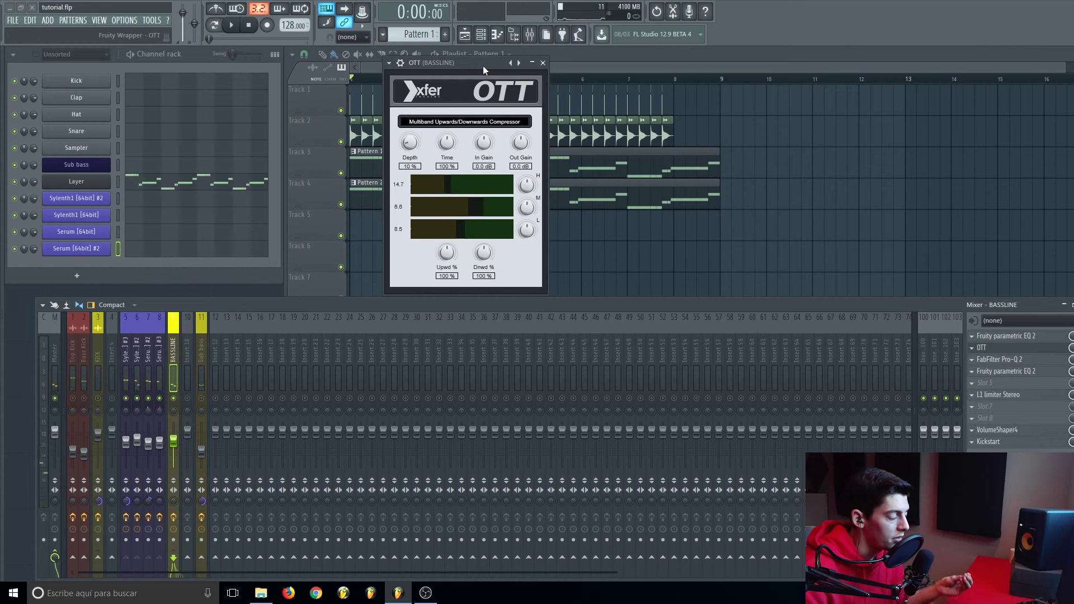
left_click(543, 62)
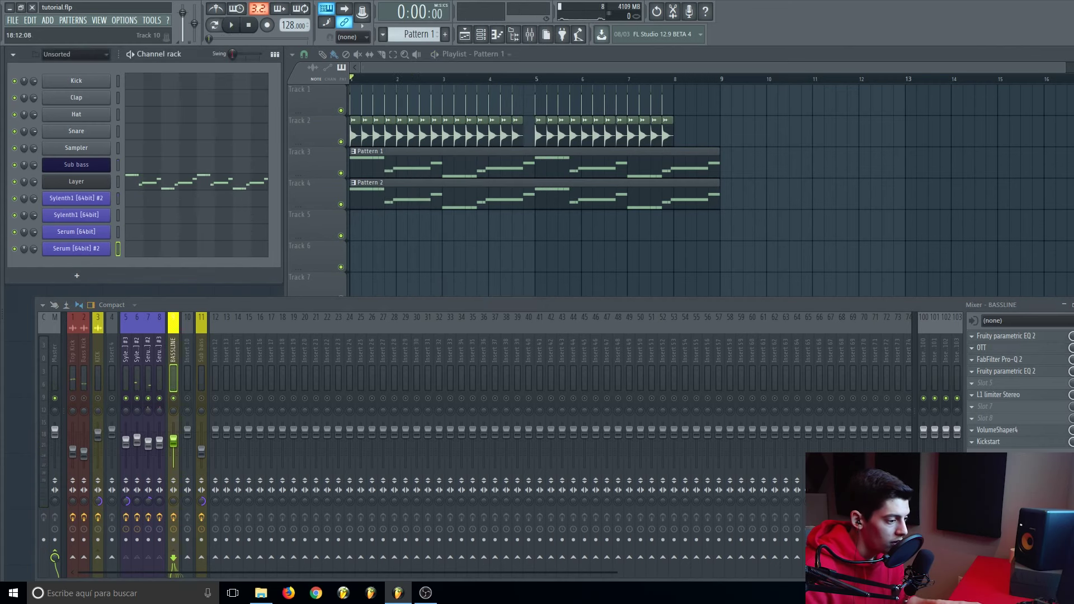
Step: Open Pro-Q 2 on the BASSLINE bus, hear its cut in playback, then close it and raise the mixer
left_click(1040, 361)
left_click_drag(762, 314, 762, 377)
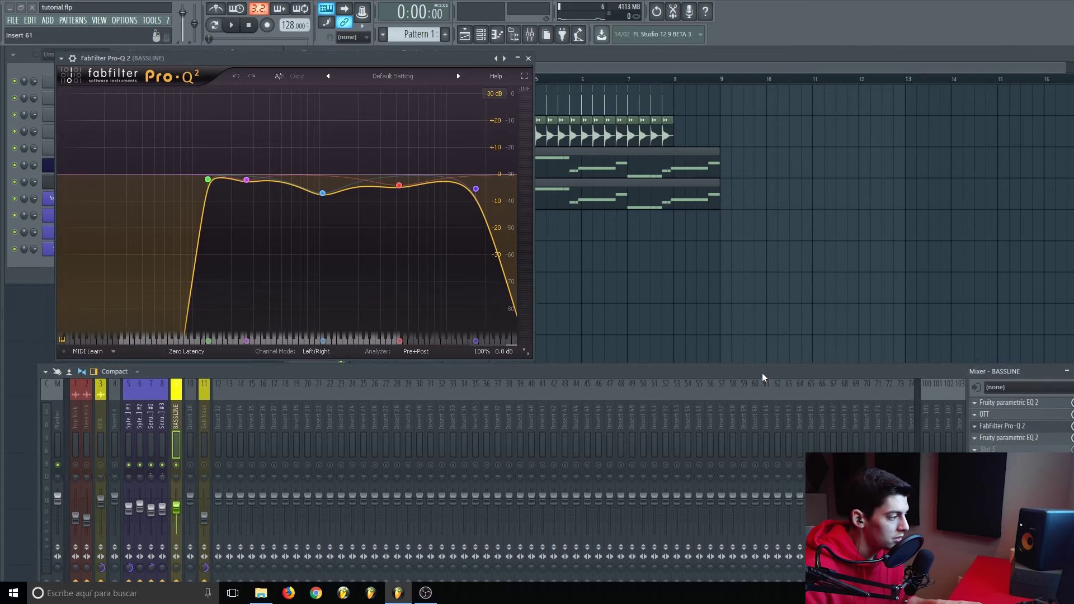
left_click_drag(295, 62, 609, 59)
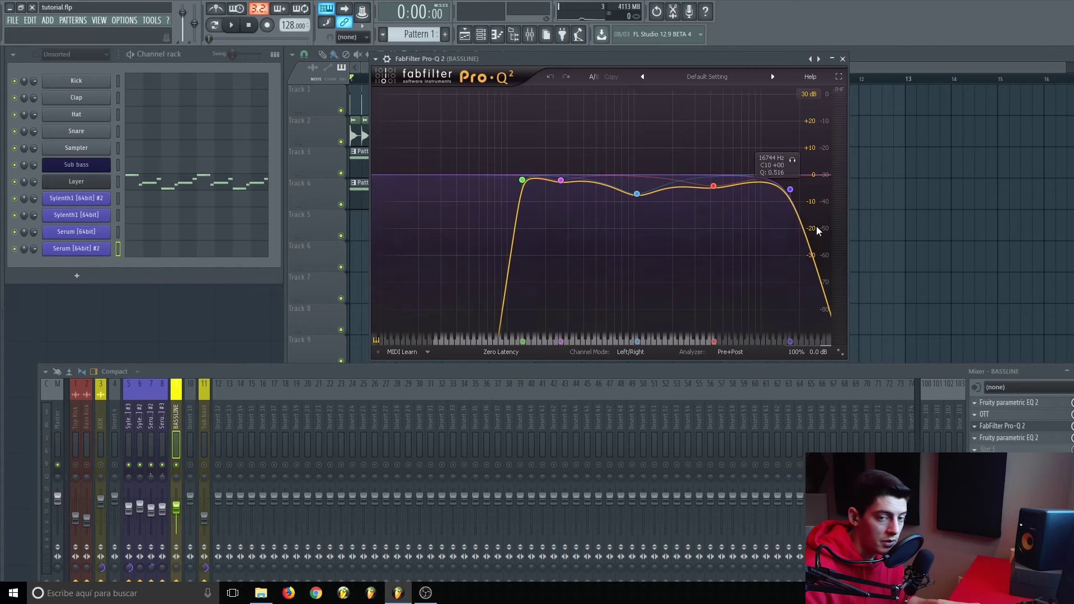
left_click_drag(626, 58, 553, 53)
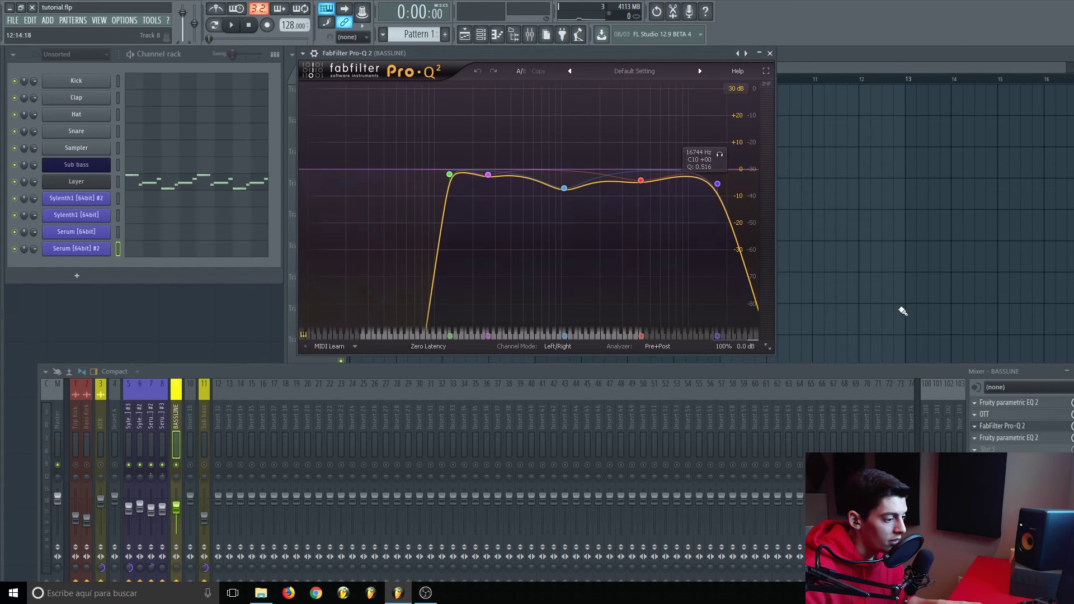
key("space")
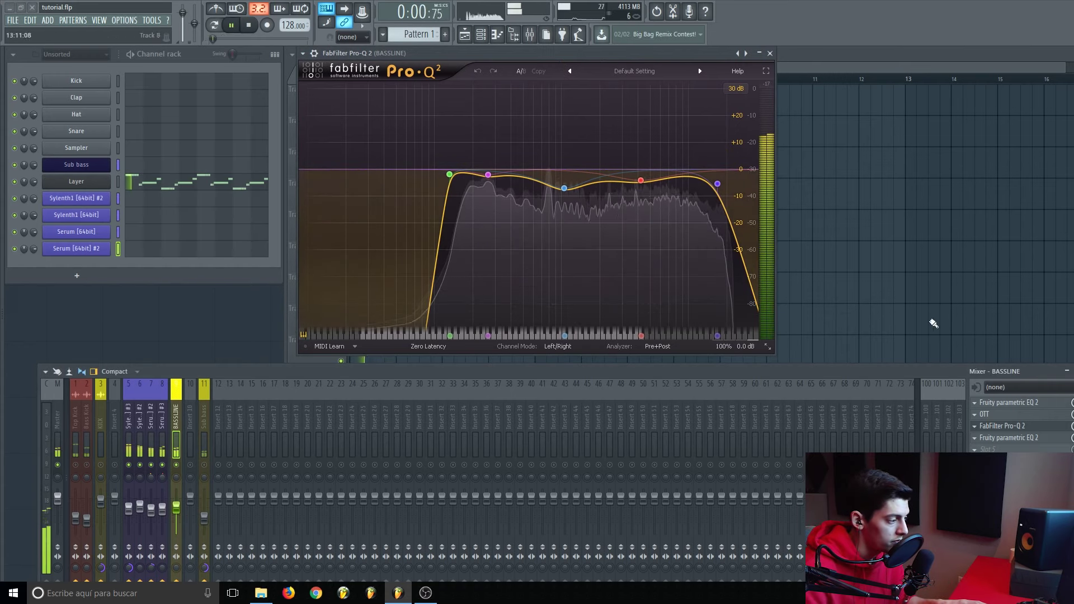
left_click(769, 54)
key("space")
left_click_drag(824, 365, 833, 318)
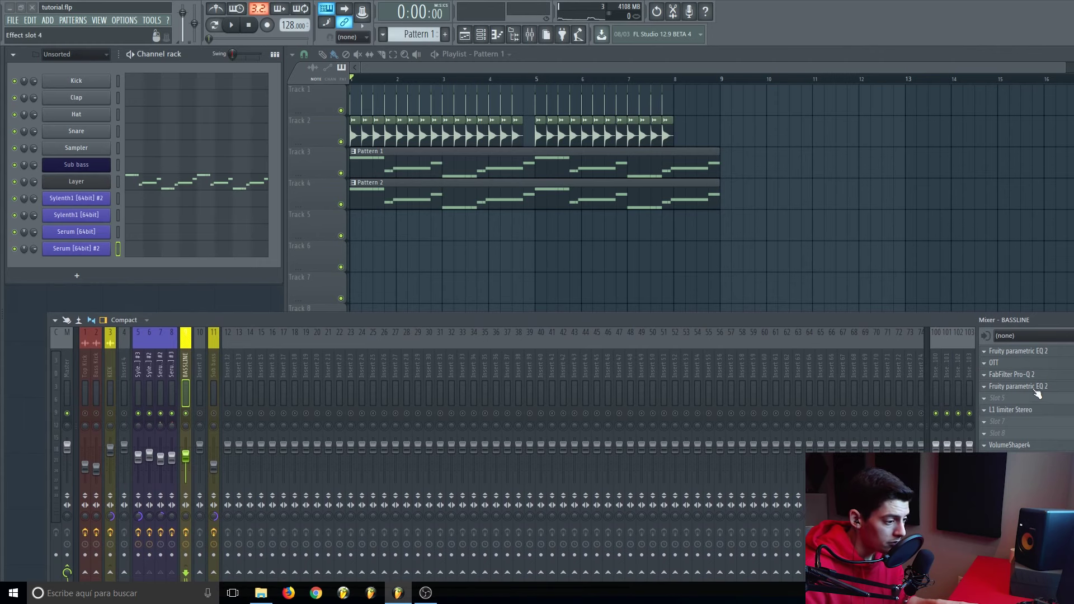
Step: Open the BASSLINE bus's second parametric EQ, listen during playback, then close it
left_click(1032, 388)
left_click_drag(217, 146, 572, 96)
key("space")
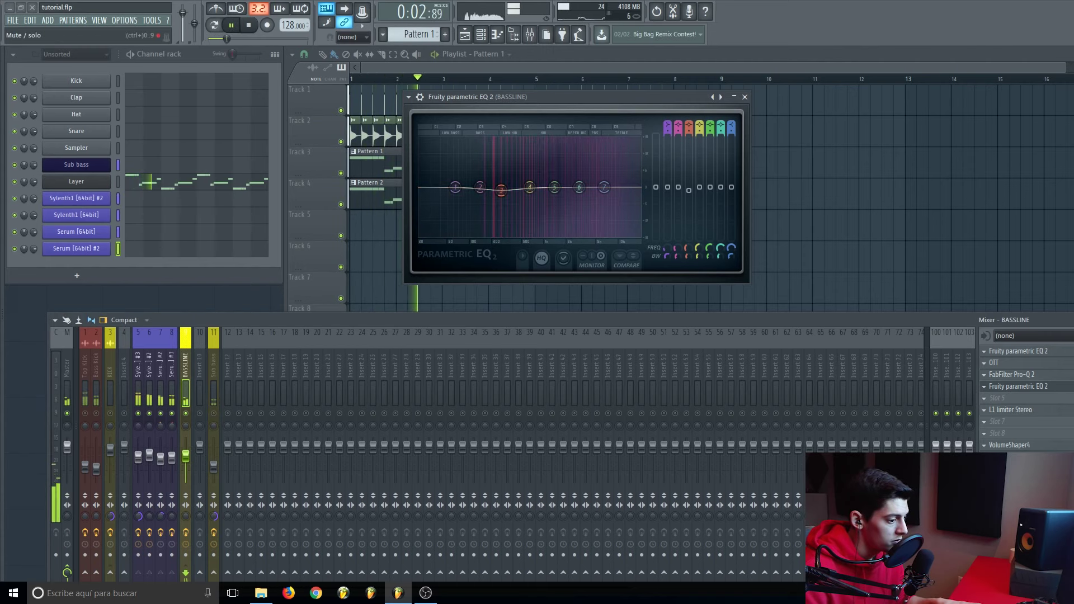
key("space")
left_click(744, 97)
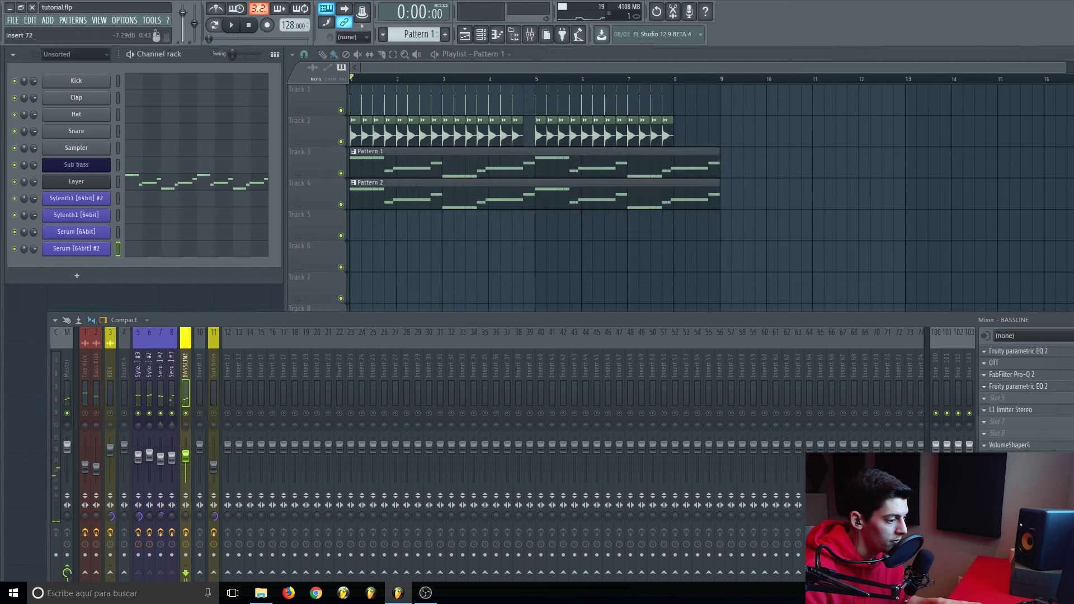
Step: Lower the L1 limiter Stereo's Out Ceiling to about -17.6 dB while playing
left_click(1029, 413)
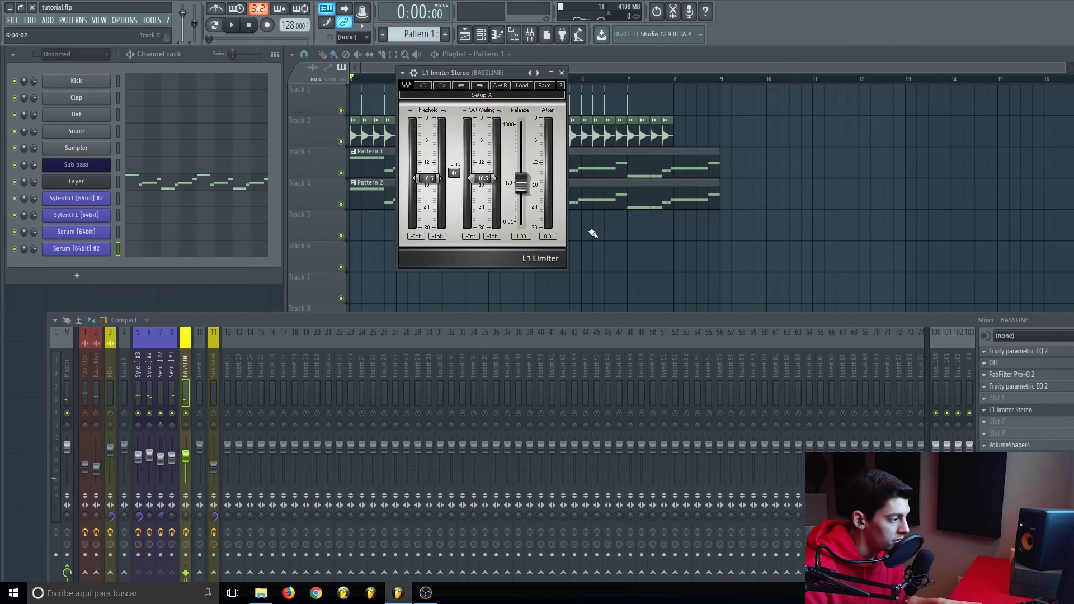
key("space")
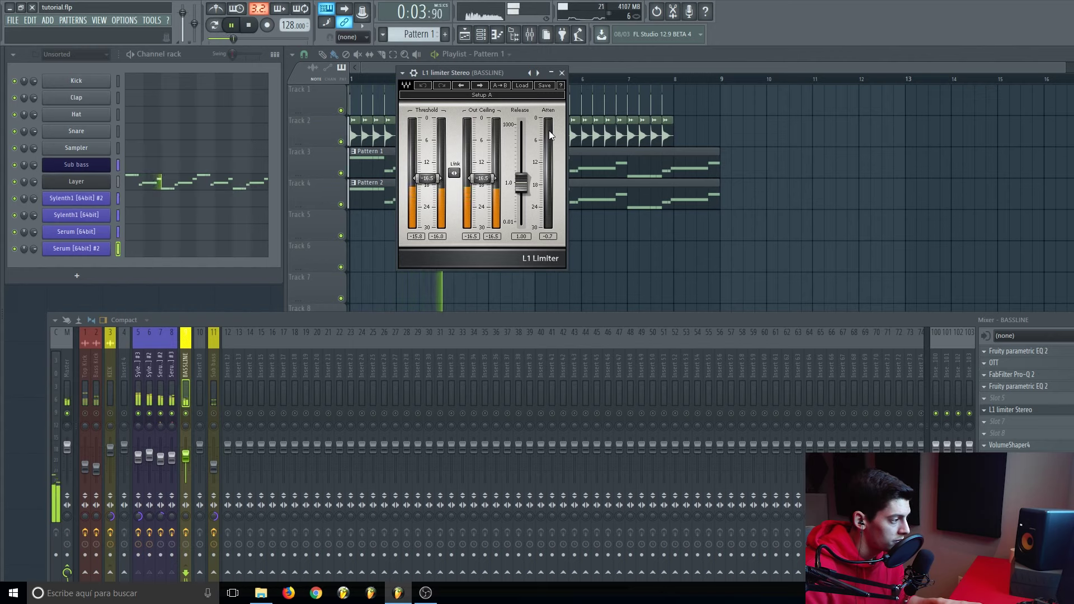
left_click_drag(481, 178, 481, 182)
key("space")
Step: Close the limiter, place BASSLINE VolumeShaper4 beside Kickstart, and play back to compare their ducking
left_click(562, 74)
left_click(1028, 446)
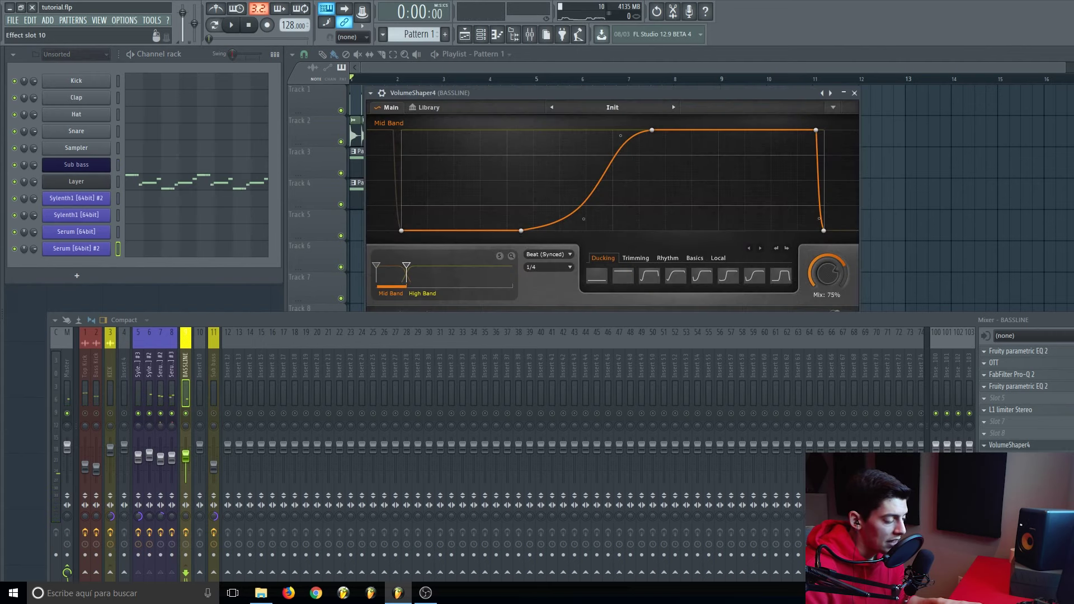
left_click_drag(613, 68, 936, 78)
left_click_drag(630, 93, 432, 67)
left_click_drag(781, 78, 731, 68)
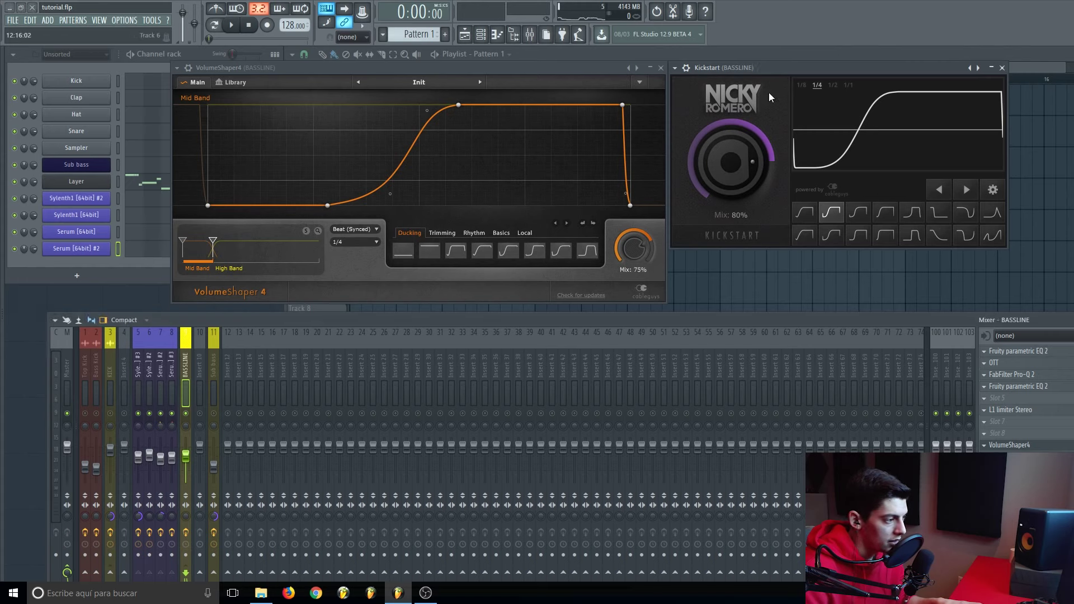
key("space")
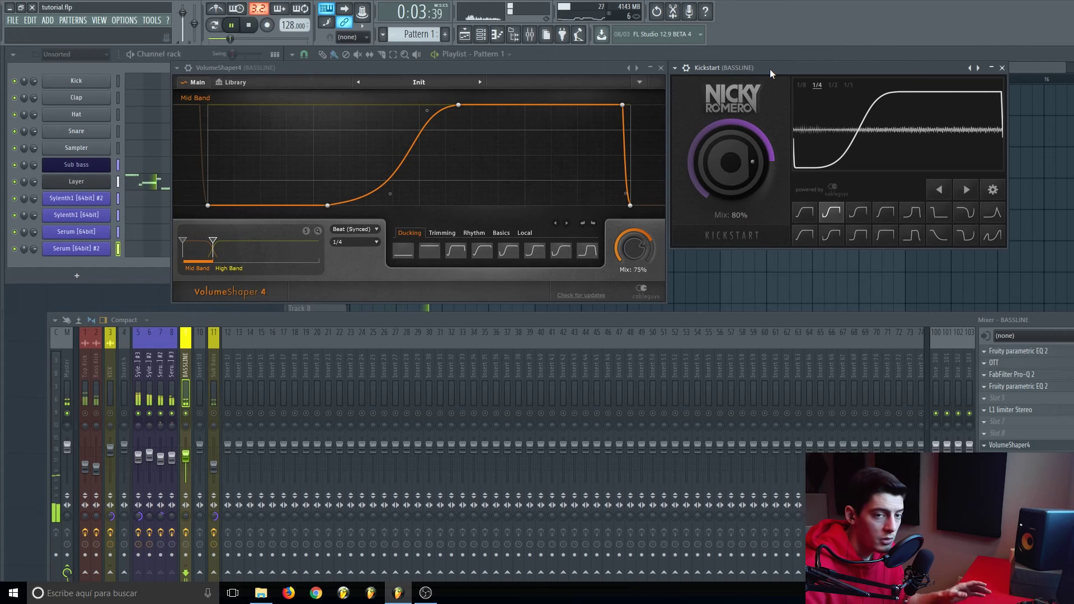
key("space")
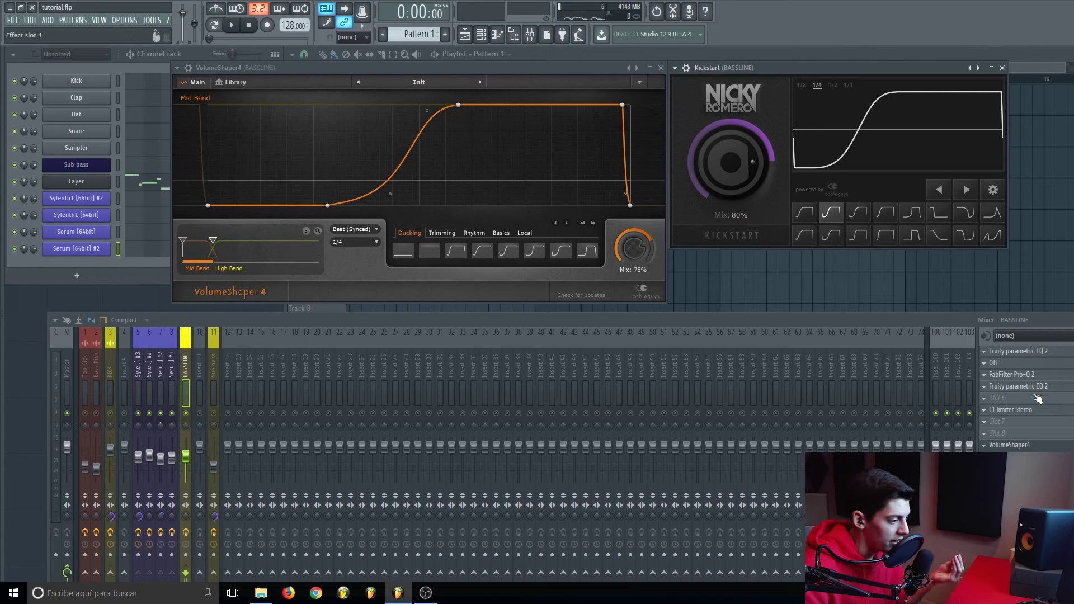
Step: Check the BASSLINE bus's two parametric EQs and Pro-Q 2, then close them
left_click(1034, 386)
left_click(1039, 386)
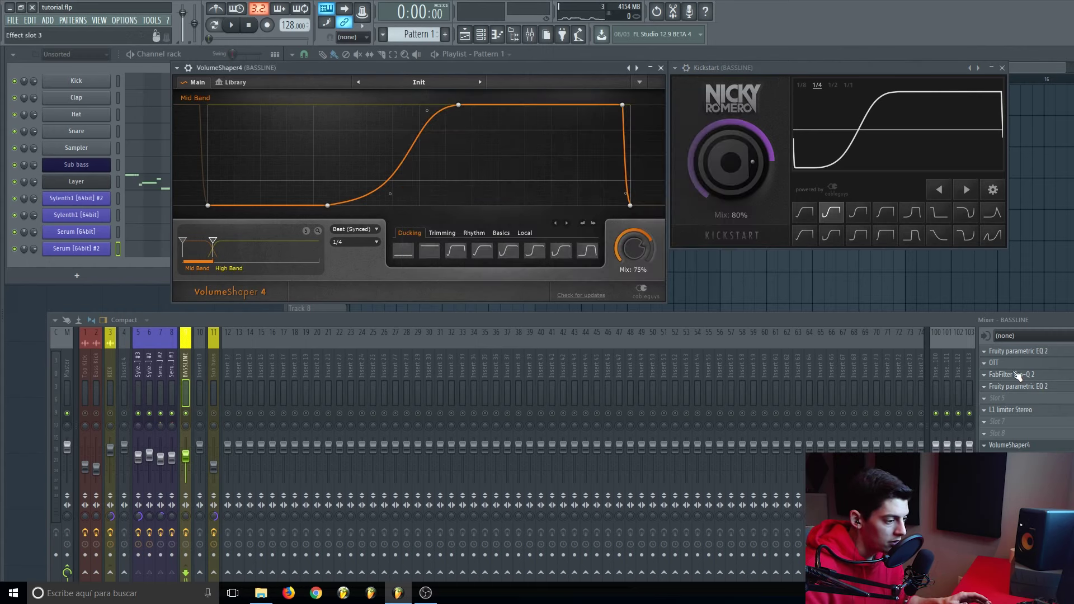
left_click(1017, 375)
left_click(1056, 353)
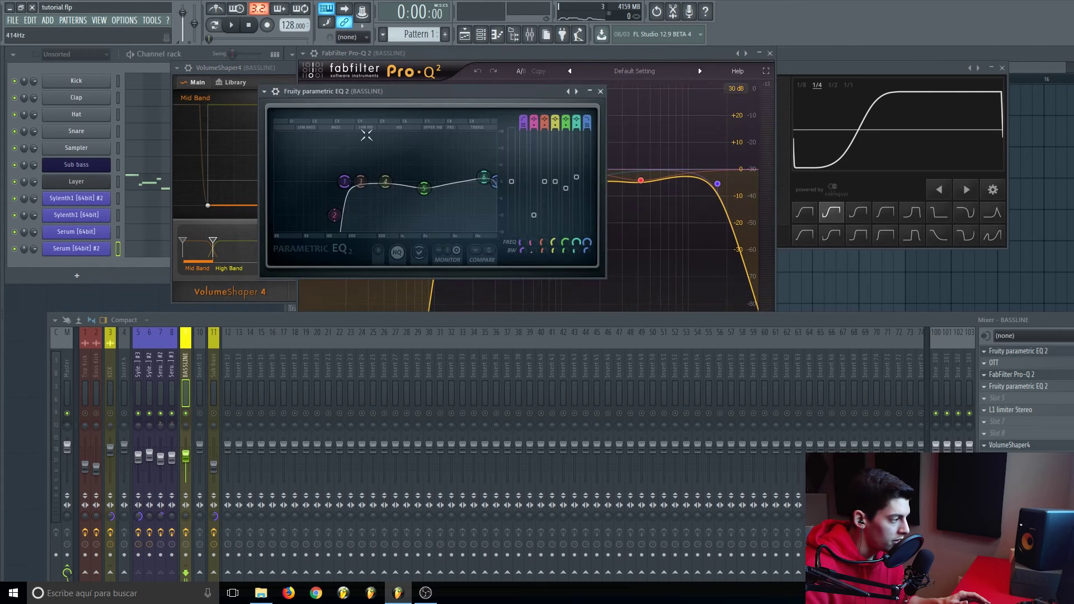
left_click(600, 91)
left_click(769, 52)
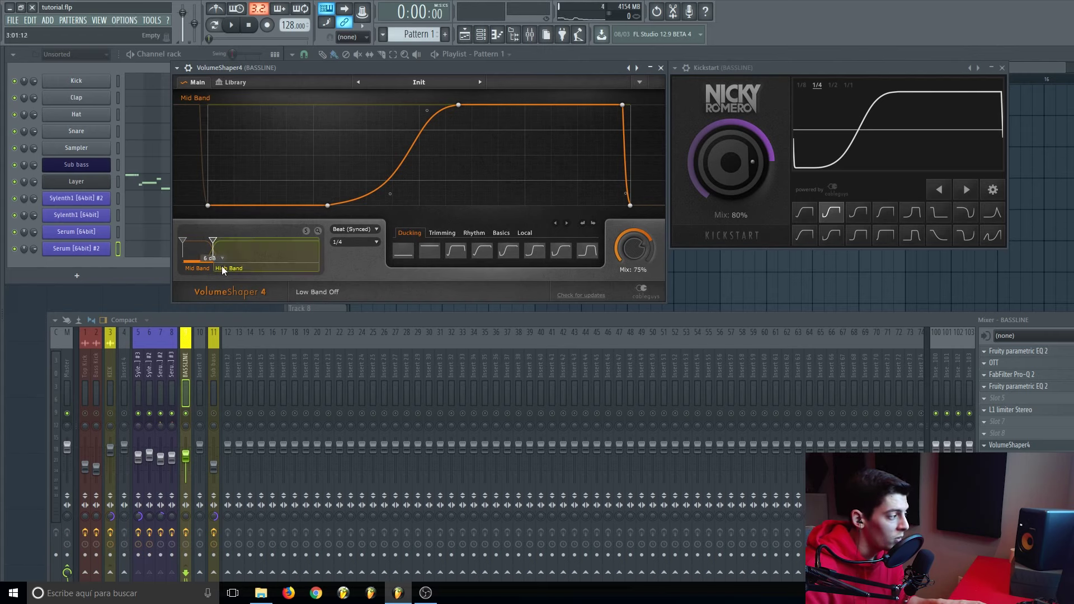
Step: Drag the High Band curve's midpoint down into a mid-beat dip, then reselect the Mid Band
left_click(203, 256)
left_click(203, 254)
left_click(276, 246)
left_click(201, 247)
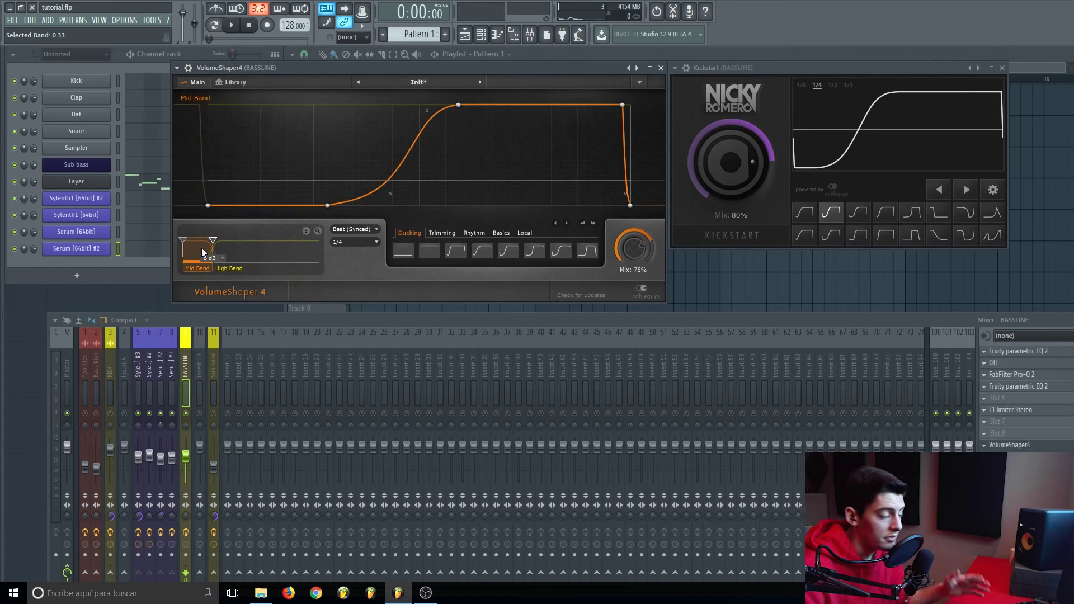
left_click(245, 255)
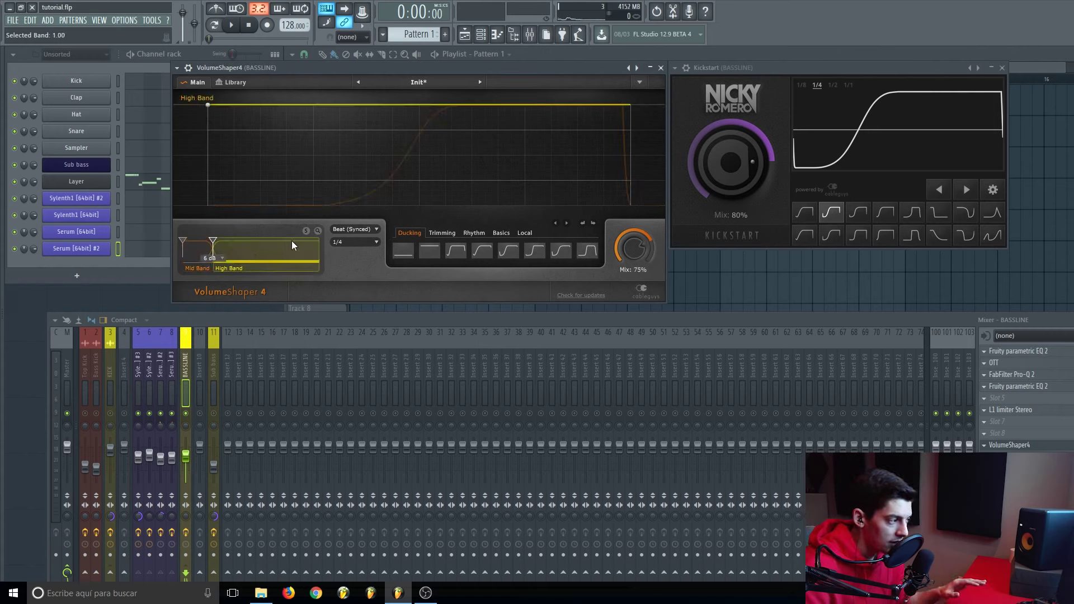
left_click_drag(291, 162, 290, 168)
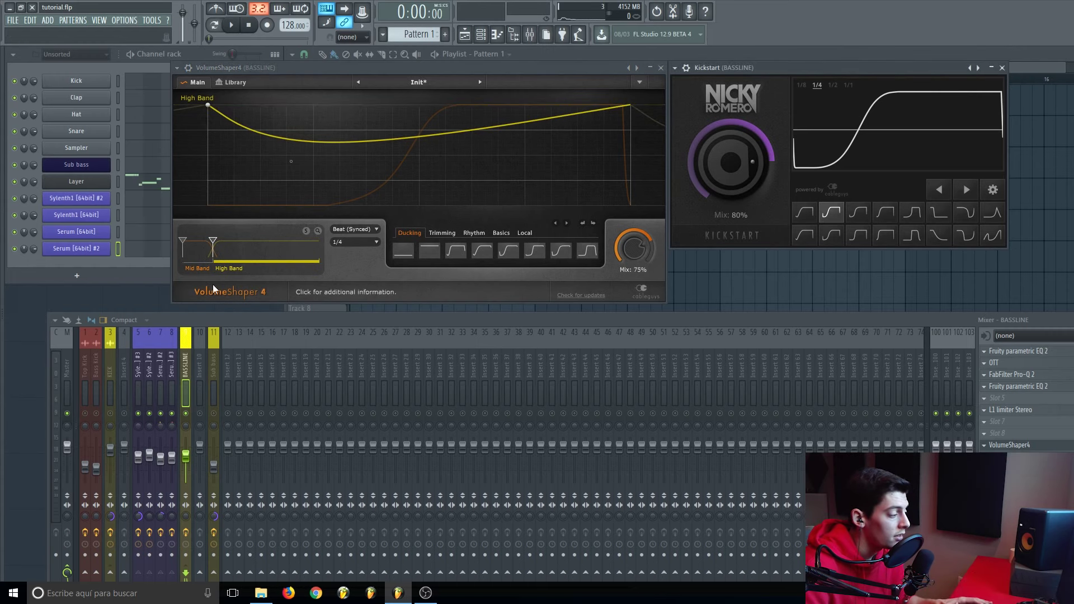
left_click(196, 246)
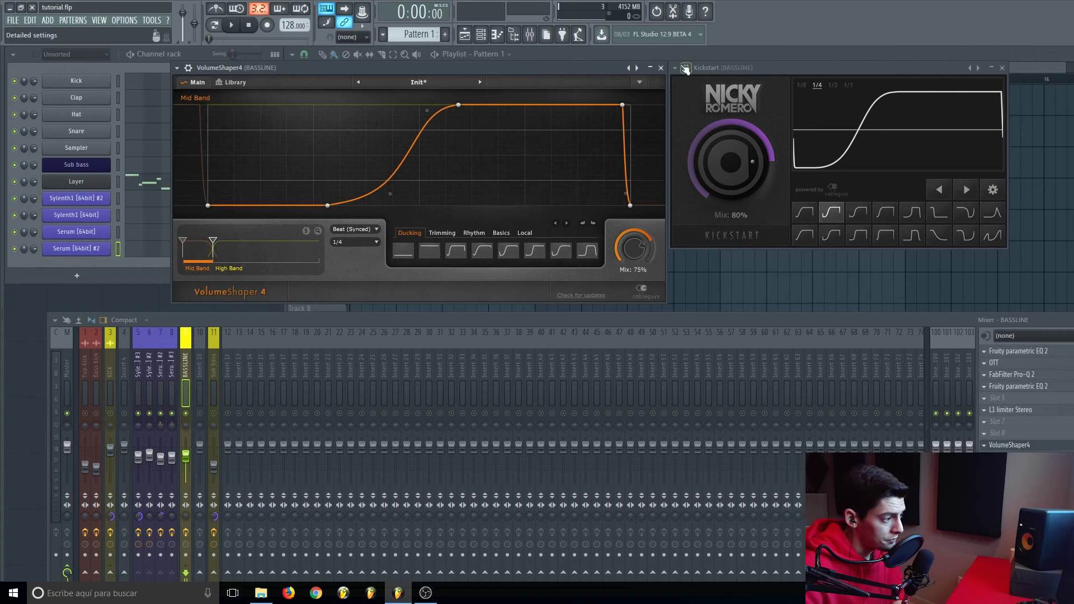
Step: Close VolumeShaper4, Kickstart and 3x Osc, then open track 11 Sub bass's Fruity parametric EQ 2
left_click(661, 68)
left_click(1002, 68)
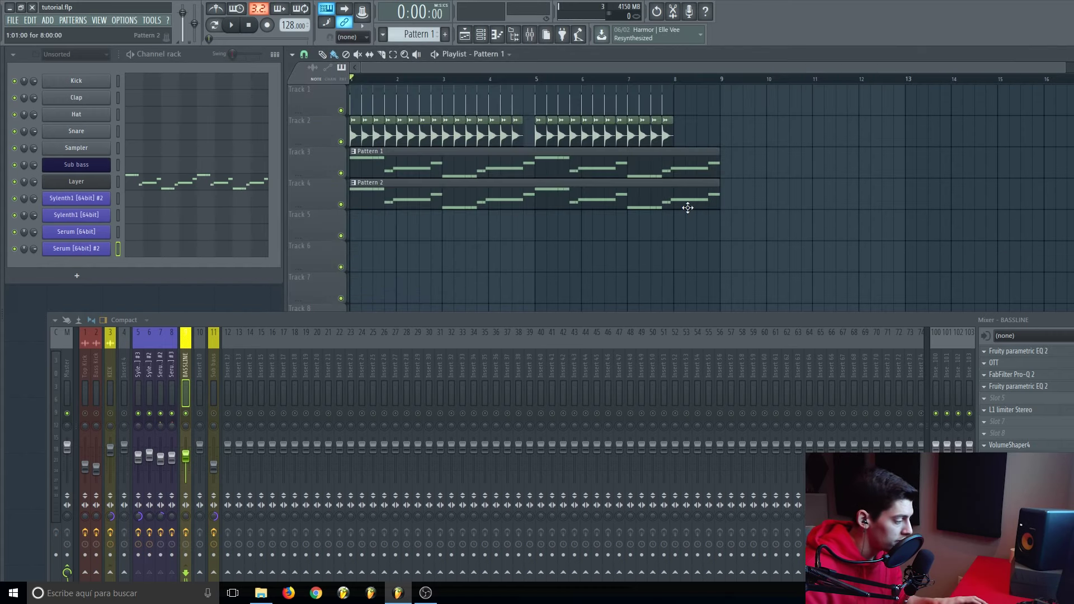
left_click(207, 416)
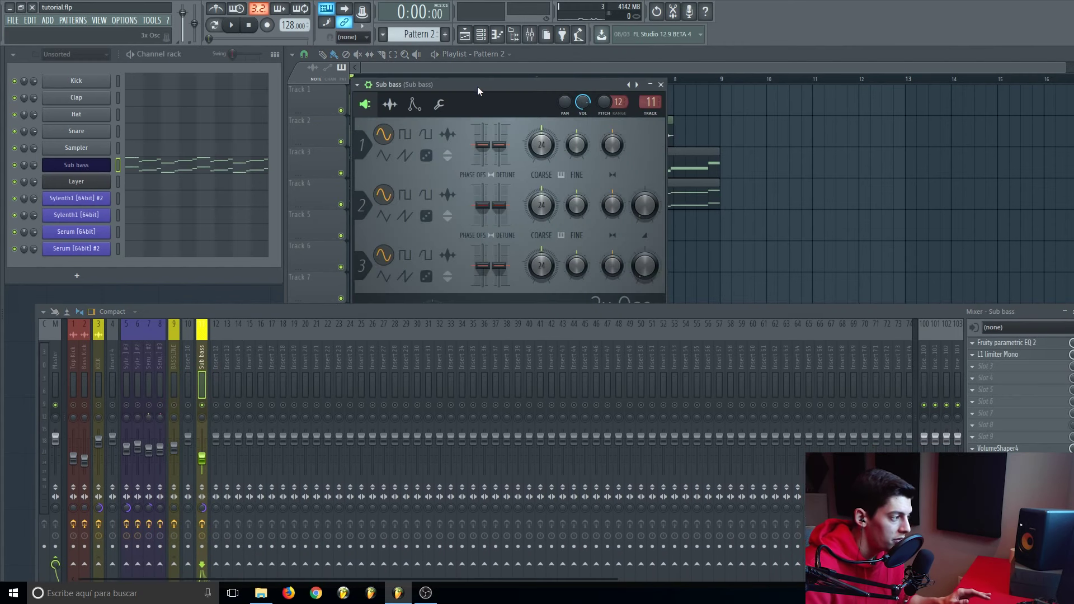
left_click_drag(478, 86, 496, 77)
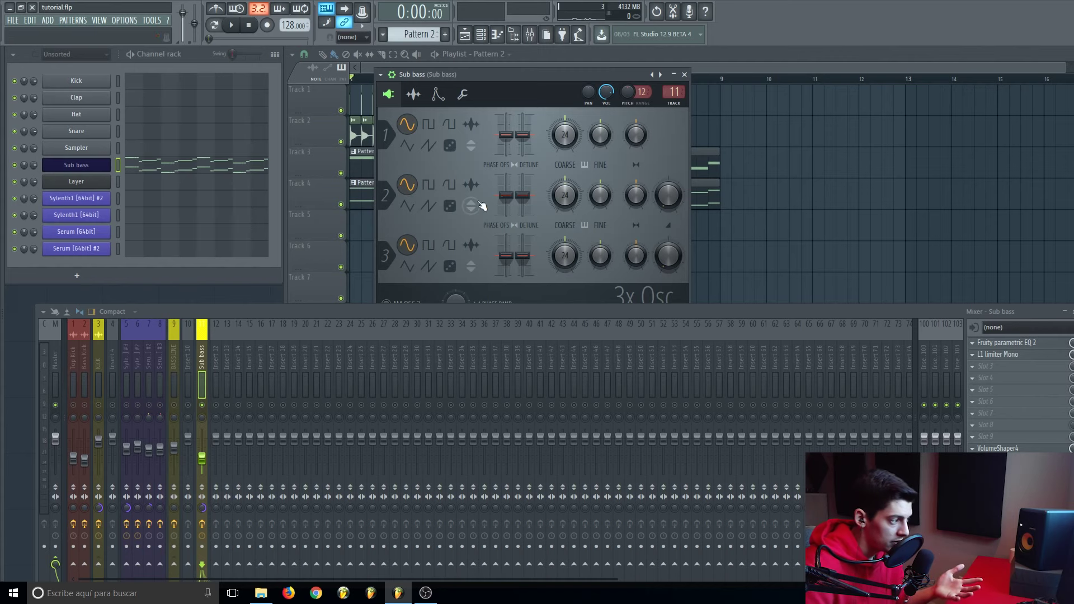
left_click(685, 74)
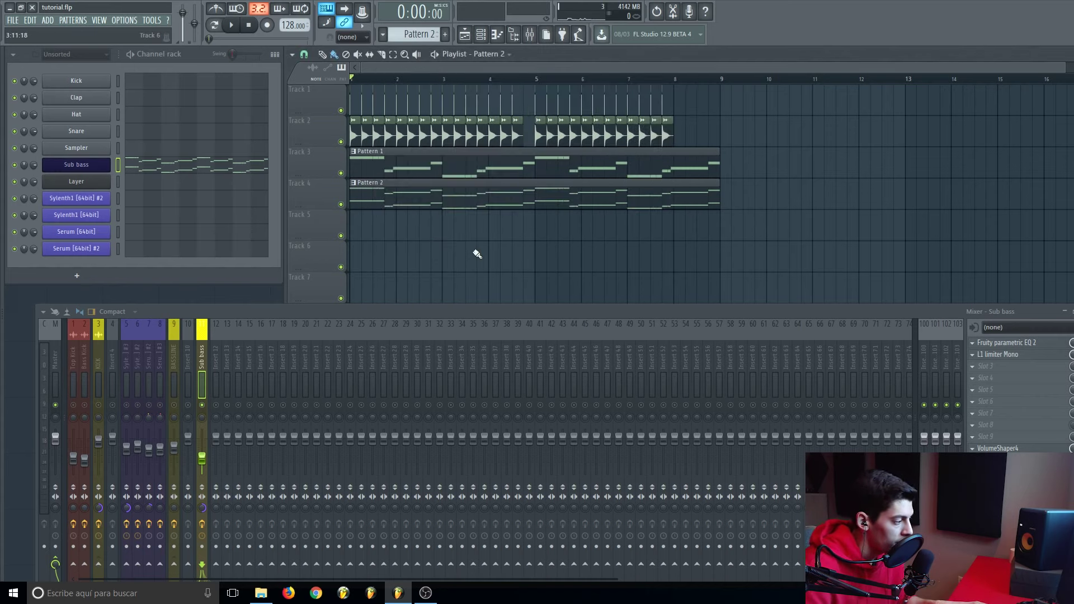
left_click_drag(420, 313, 468, 307)
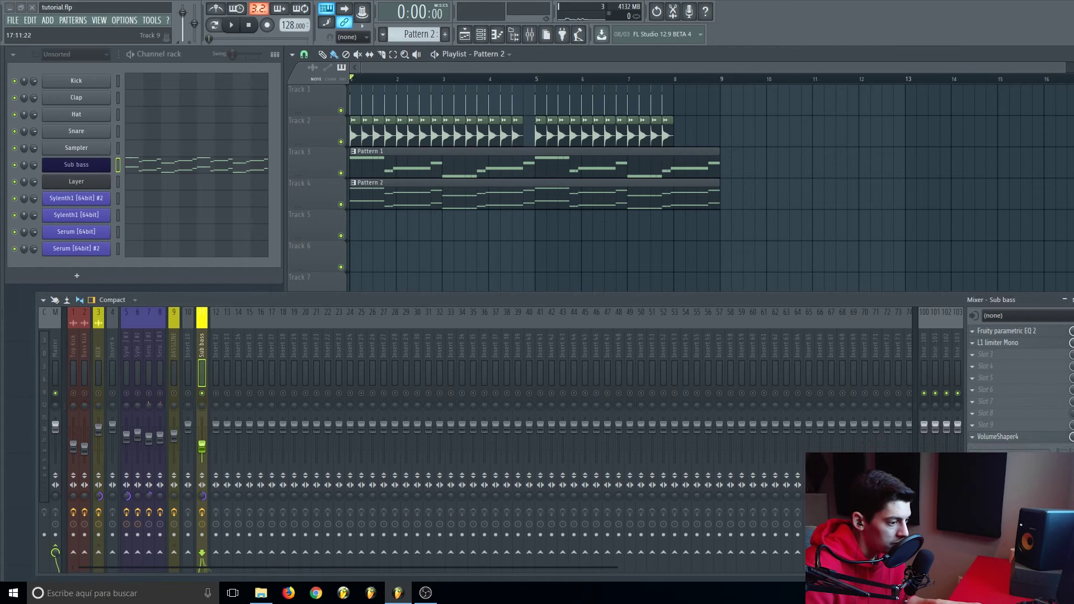
left_click(1041, 331)
left_click_drag(558, 67, 496, 73)
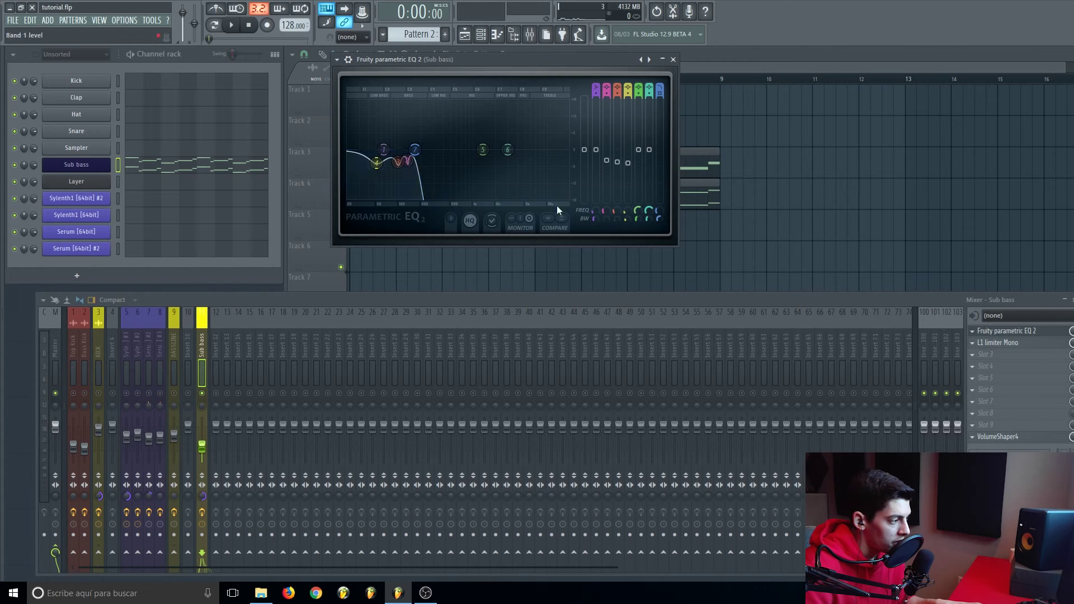
key("space")
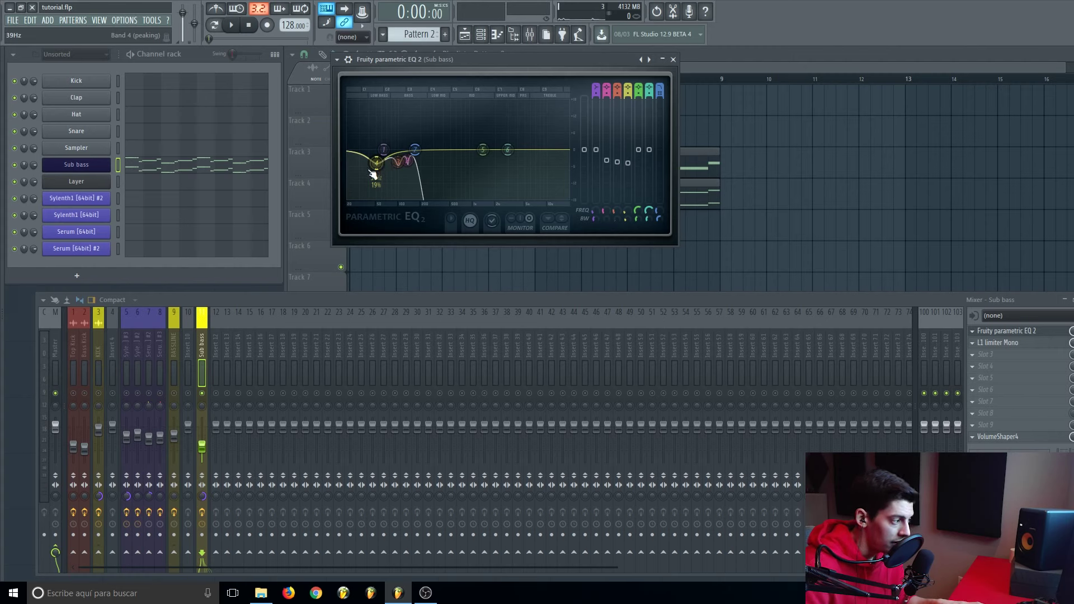
key("space")
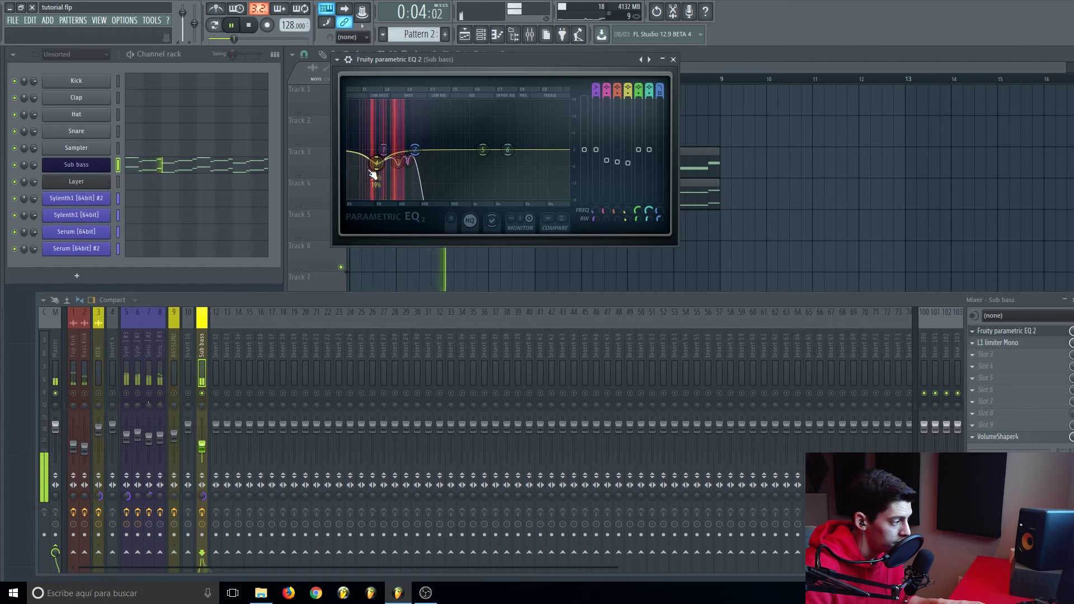
key("space")
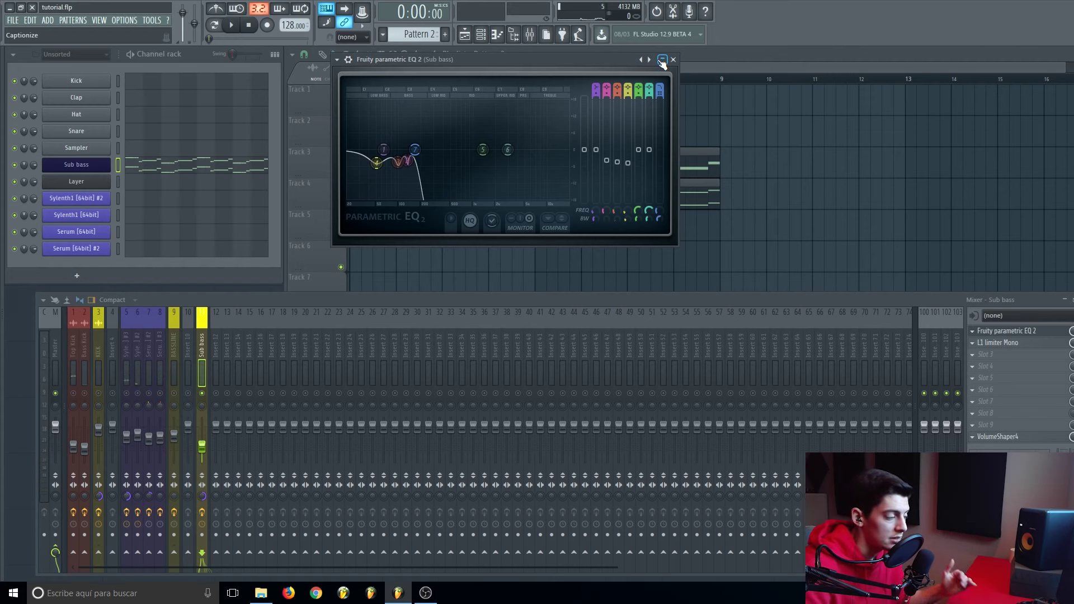
Step: Close the EQ and audition the Sub bass L1 limiter Mono during playback, then close it
left_click(673, 59)
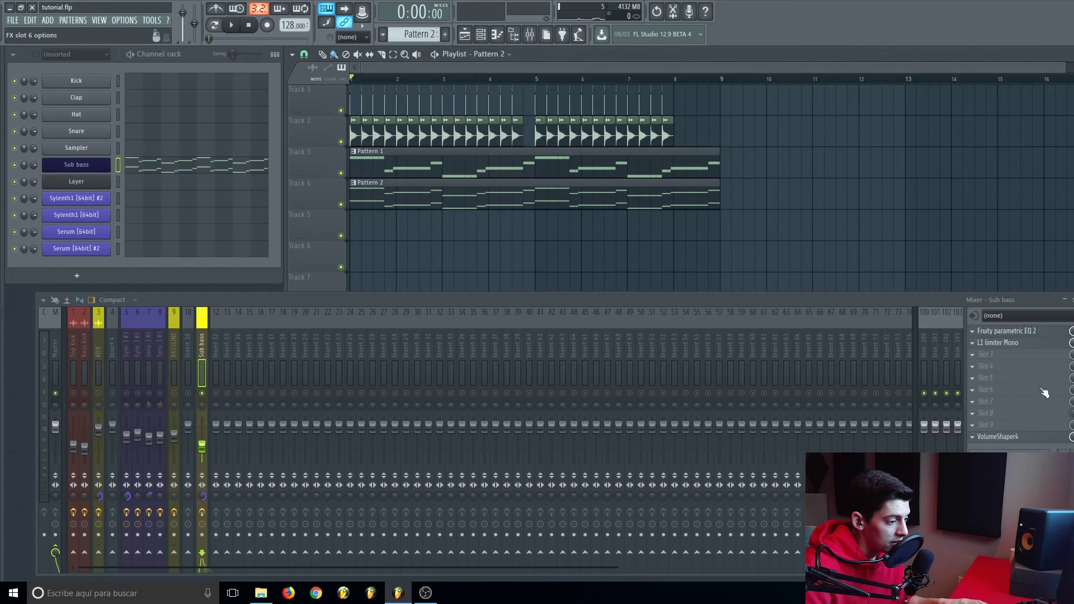
left_click(1013, 345)
left_click_drag(240, 129, 361, 99)
key("space")
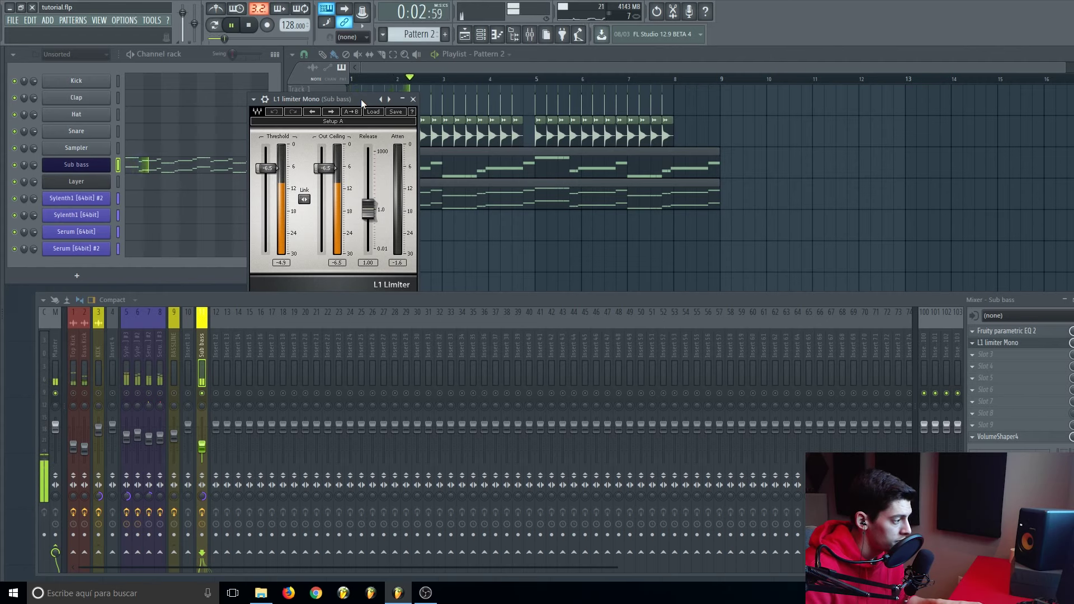
key("space")
left_click(413, 99)
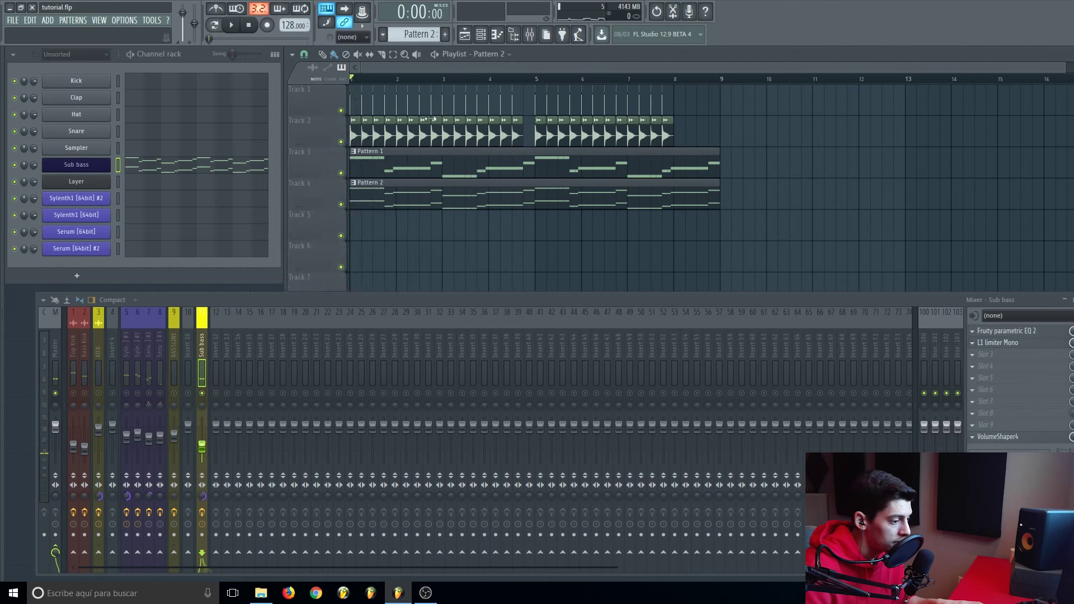
Step: Open VolumeShaper4 on both Sub bass and BASSLINE and arrange the windows side by side
left_click(1006, 439)
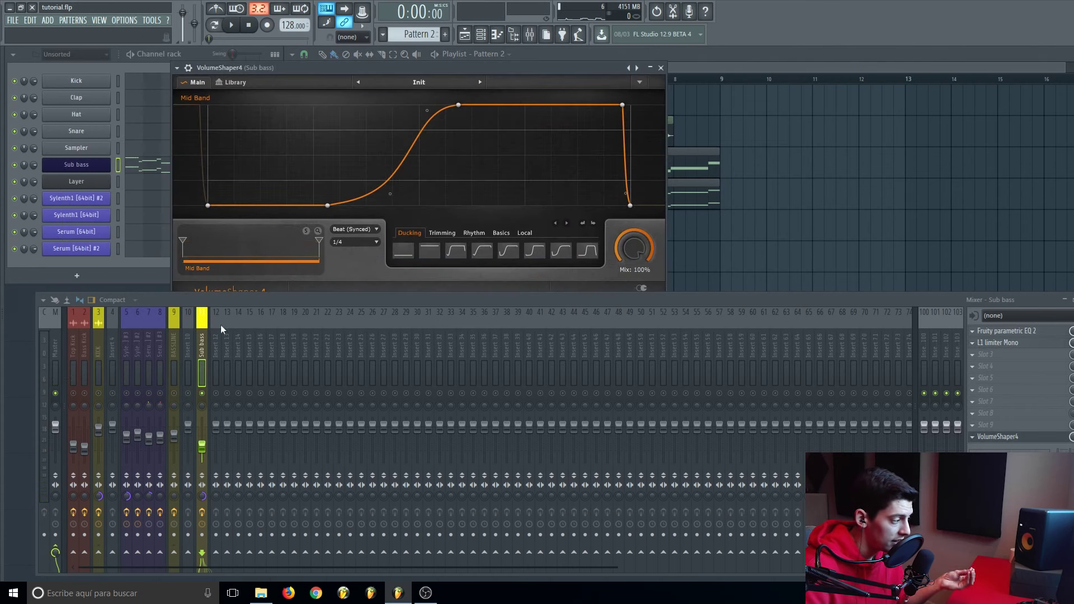
left_click(168, 342)
left_click(1001, 425)
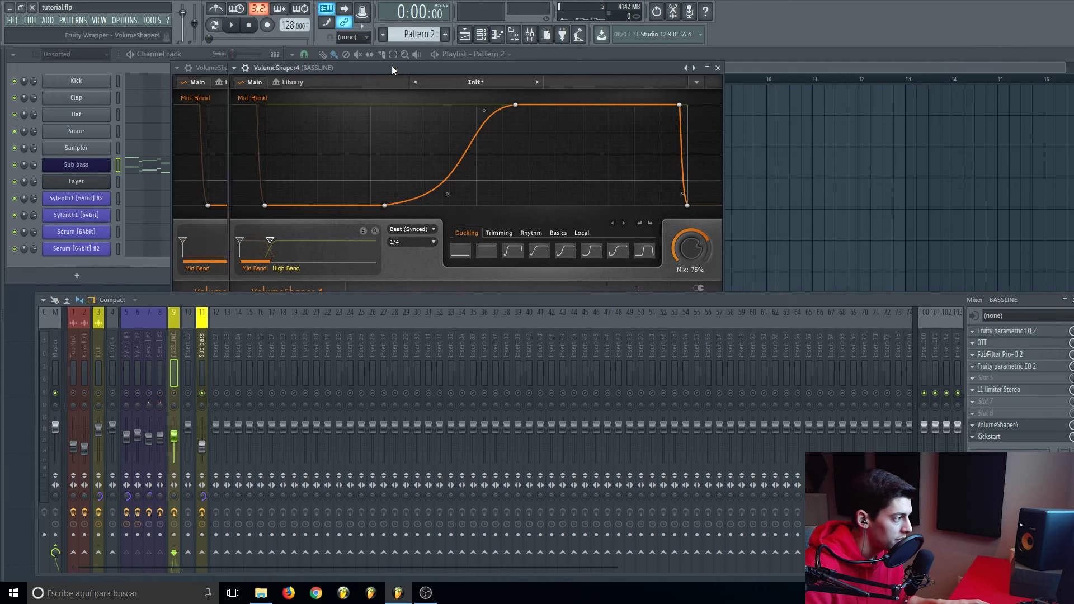
left_click_drag(347, 68, 606, 66)
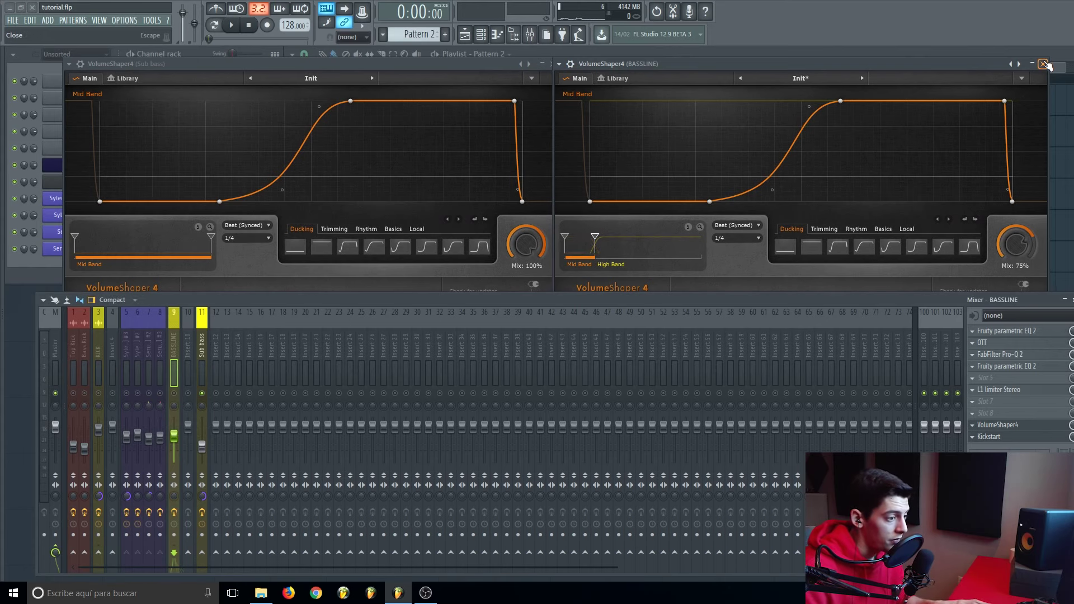
Step: Close both VolumeShaper windows, select Sub bass, and play the mix, briefly muting the Kick track
left_click(1043, 64)
left_click(130, 396)
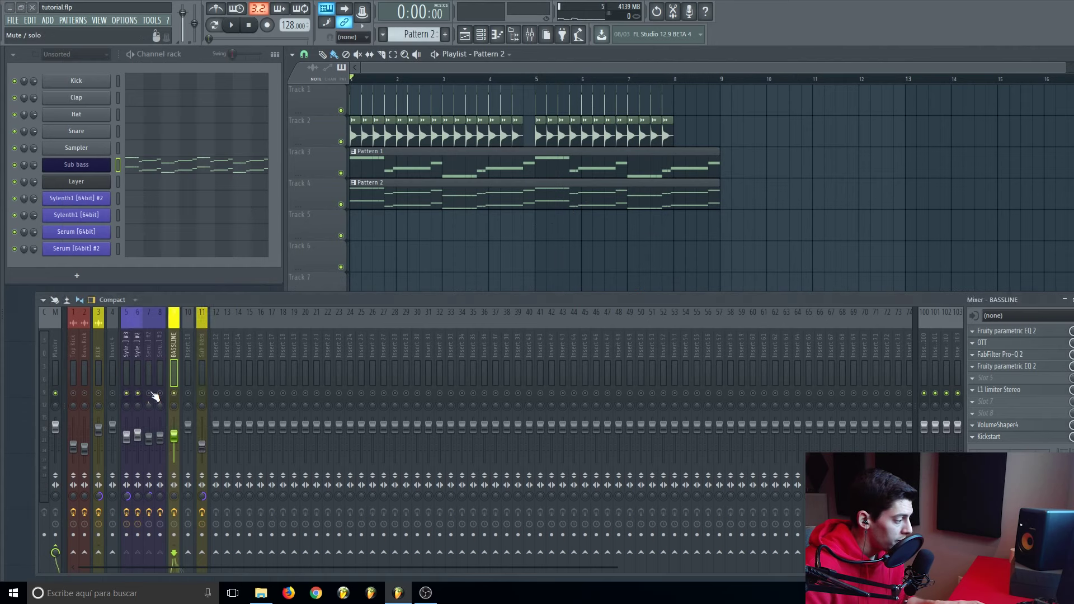
left_click(199, 390)
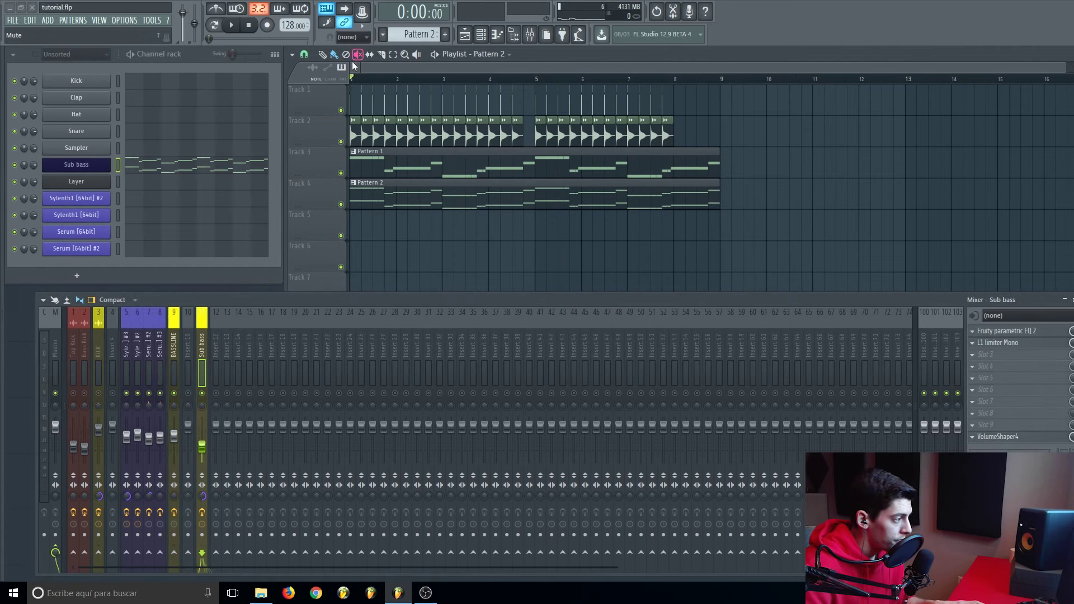
key("space")
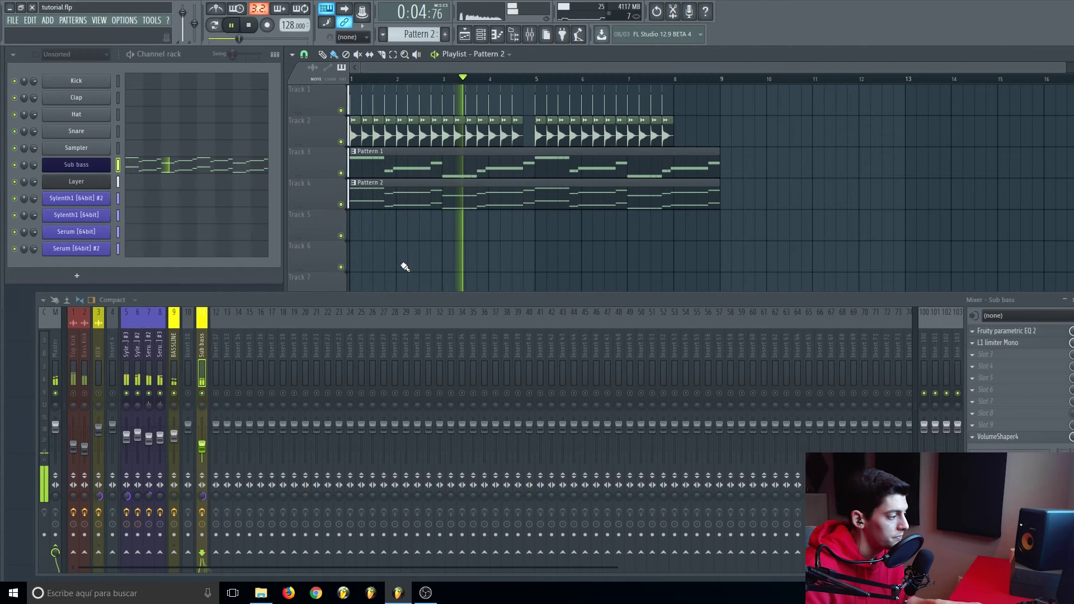
left_click(99, 394)
left_click(99, 394)
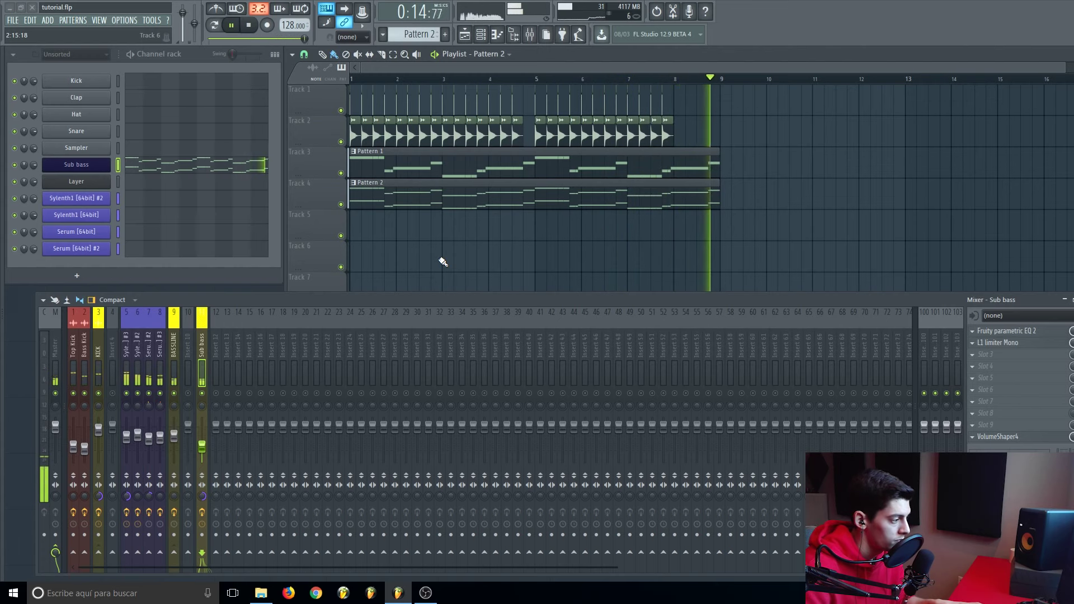
key("space")
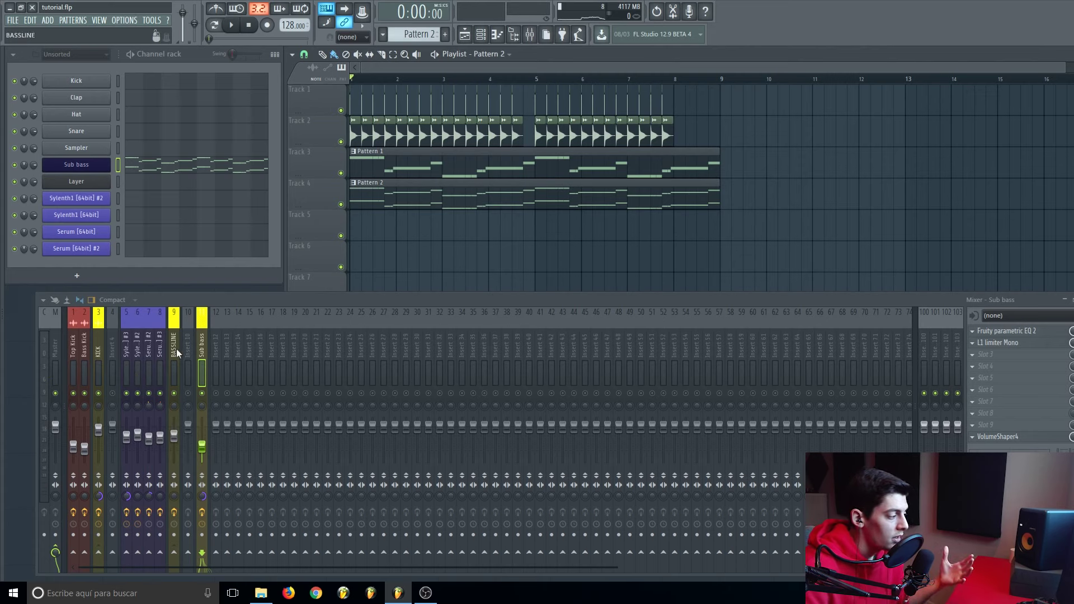
Step: Review the Serum #2, Serum #3 and Sylenth1 #3 insert chains and switch to Pattern 1
left_click(131, 346)
left_click(152, 351)
left_click(155, 350)
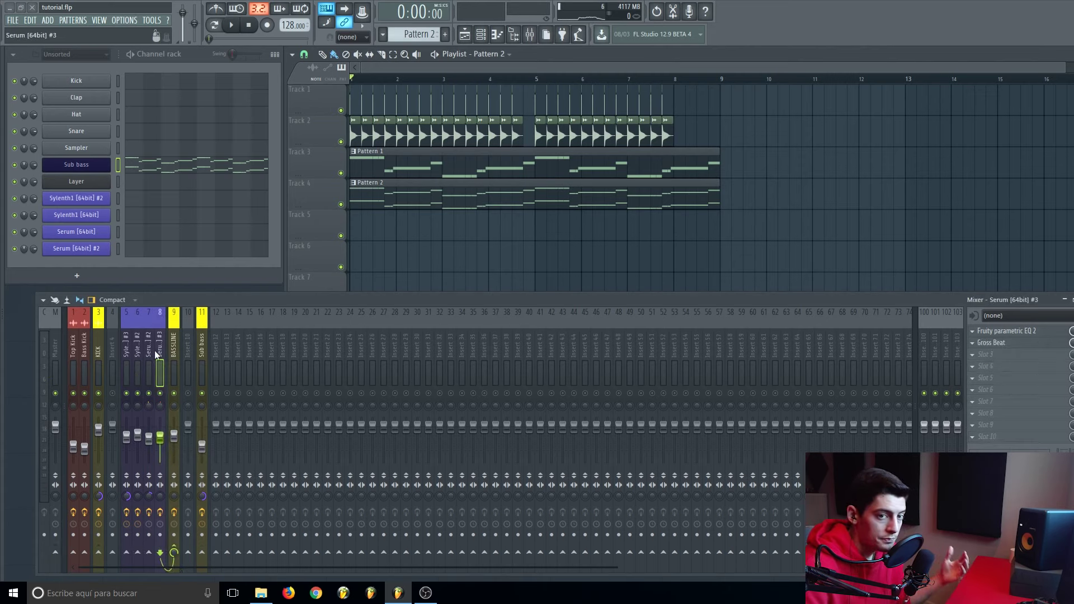
left_click(130, 349)
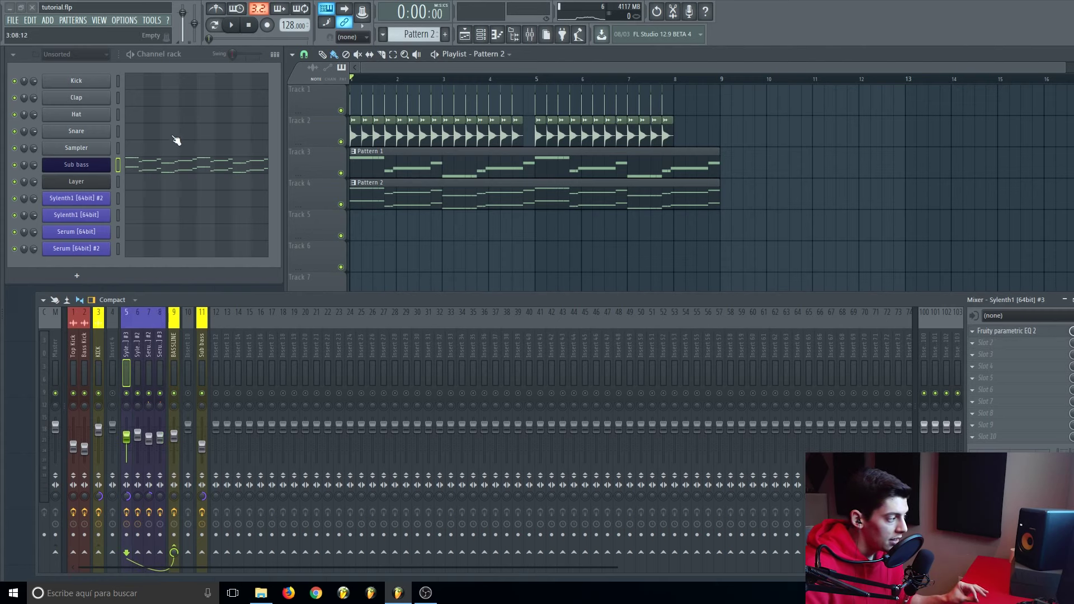
left_click(382, 35)
left_click(402, 167)
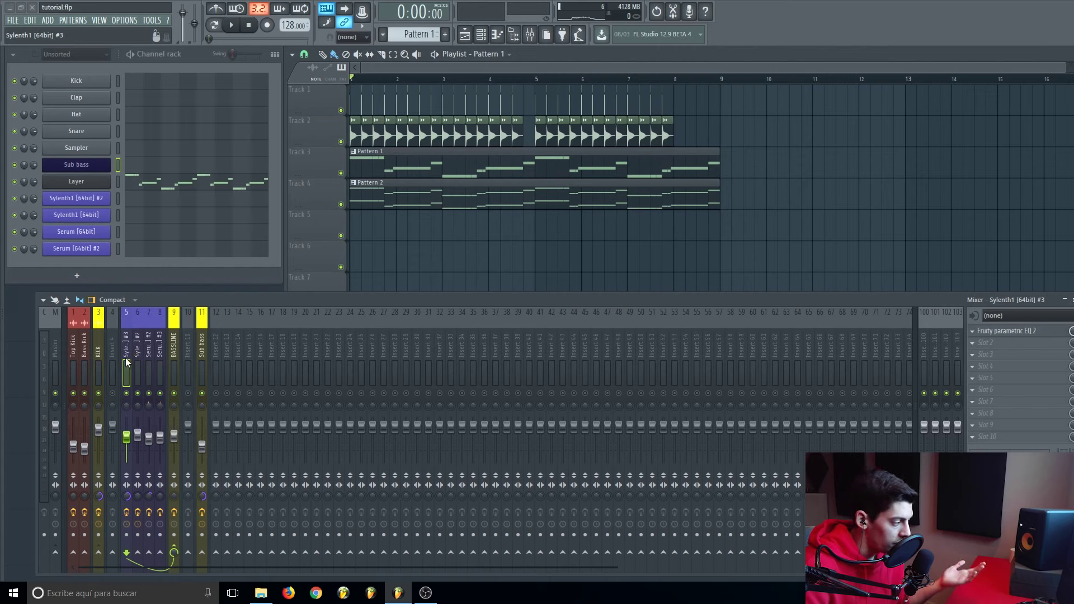
Step: Compare the Sub bass, Sylenth1 #3, Sylenth1 #2 and Serum #2 insert effect chains
left_click(204, 339)
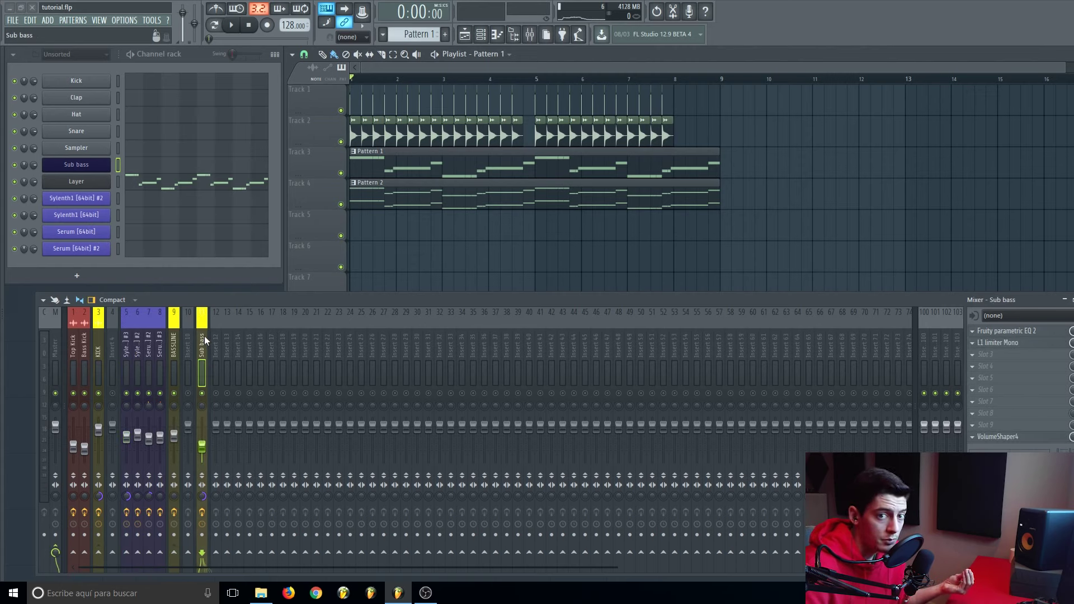
left_click(124, 345)
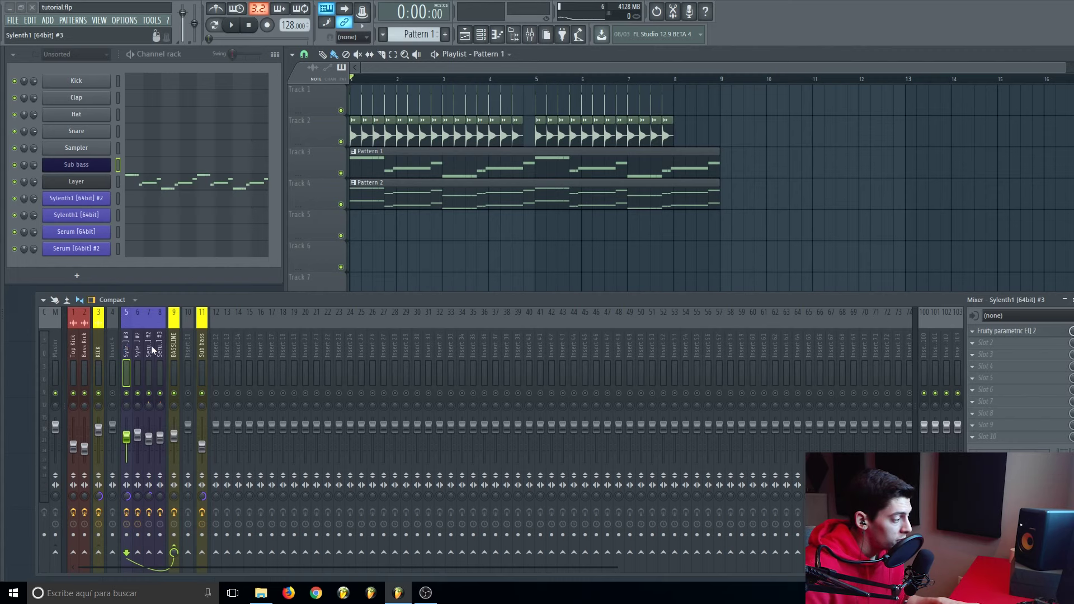
left_click(203, 342)
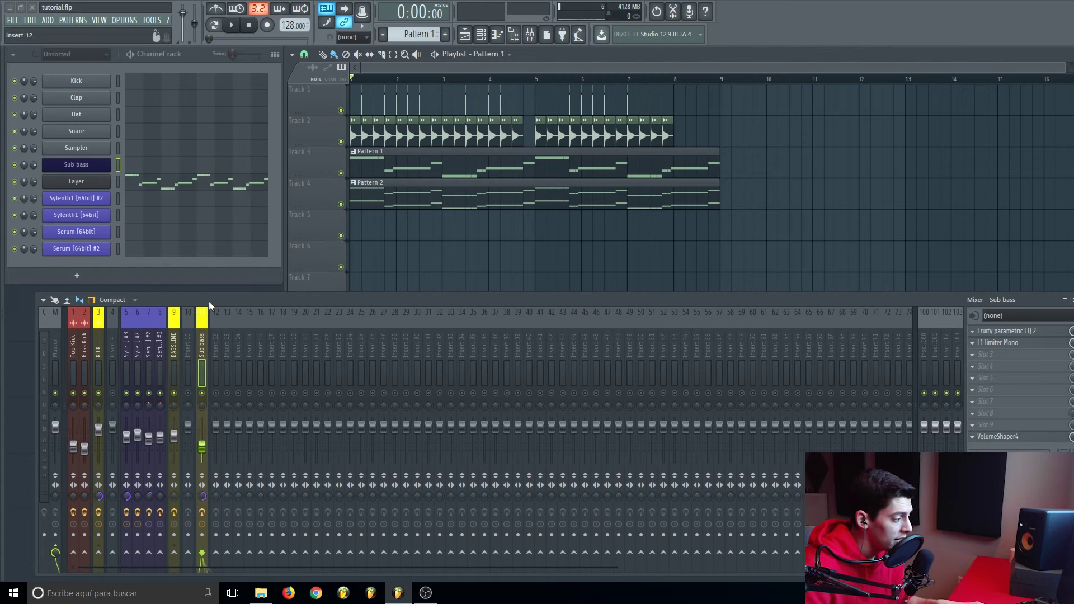
left_click_drag(207, 301, 204, 297)
left_click(131, 348)
left_click(142, 349)
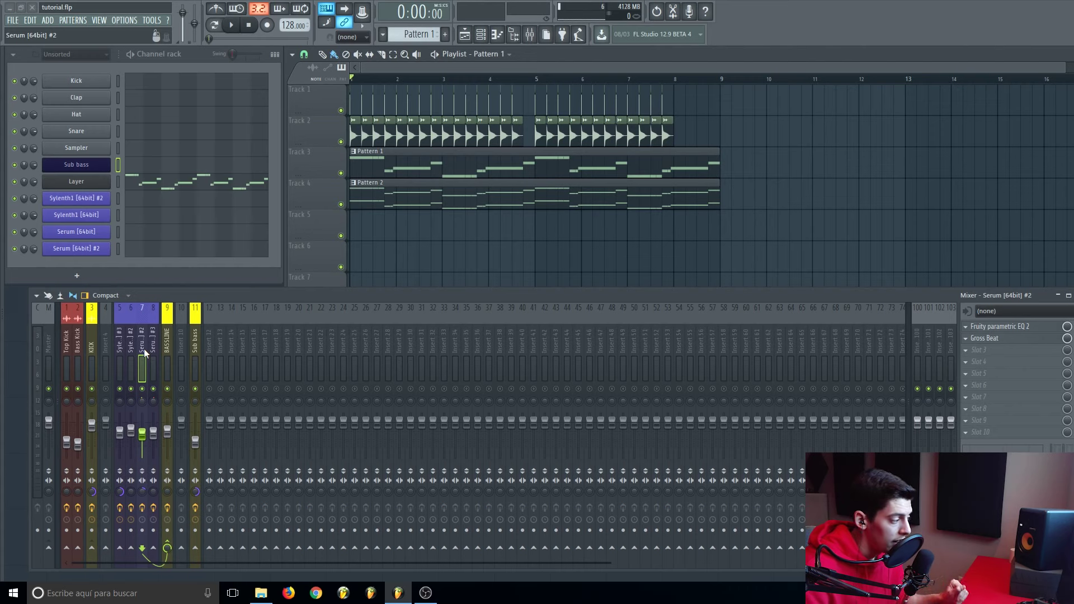
left_click(119, 335)
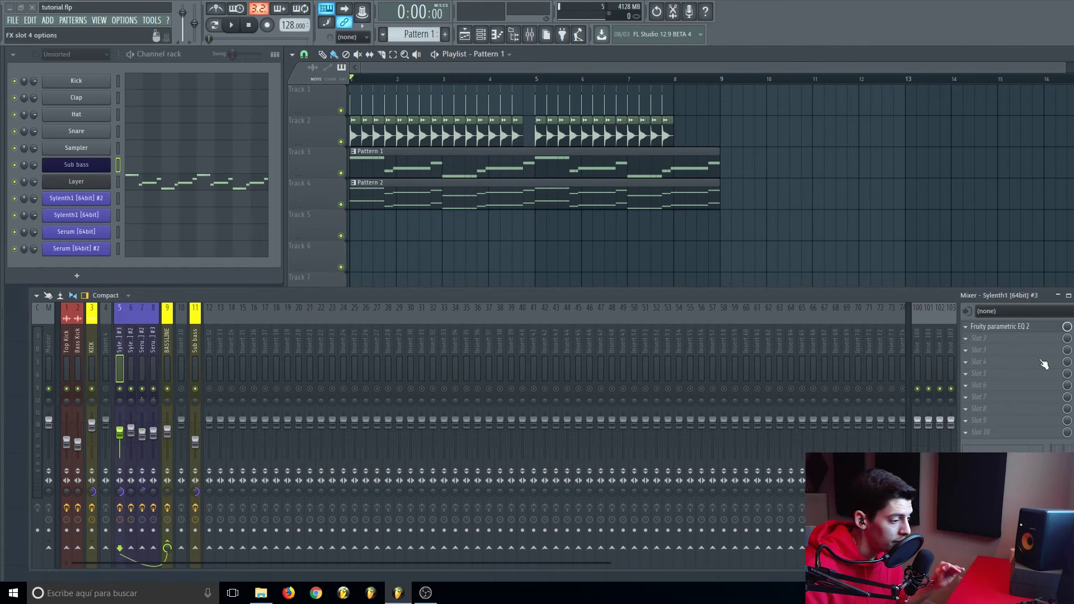
left_click(1022, 327)
left_click(143, 341)
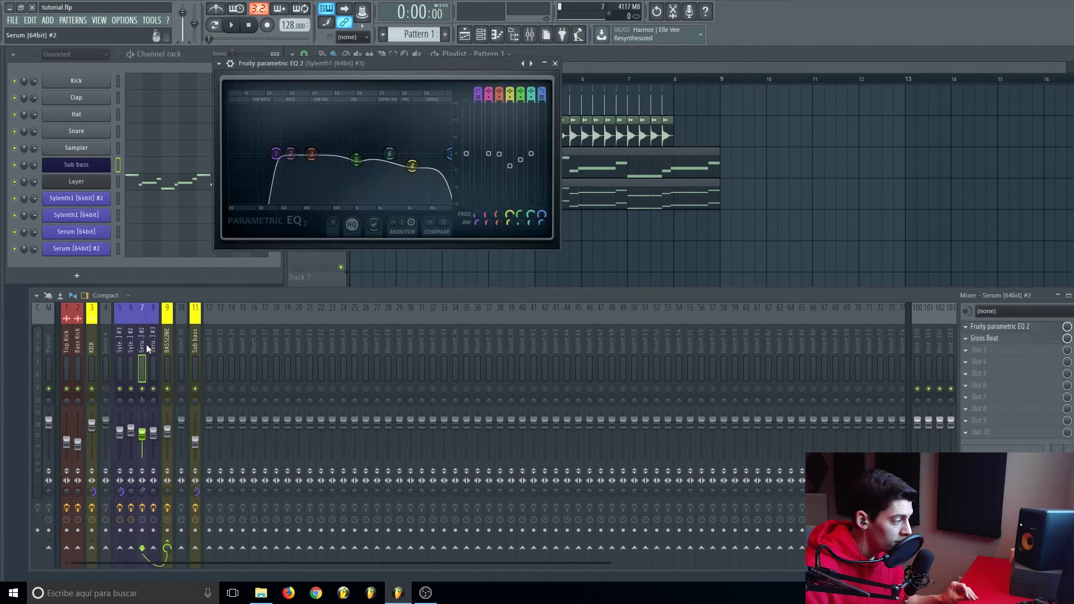
left_click(1024, 327)
left_click_drag(411, 77, 780, 64)
left_click_drag(456, 165, 426, 166)
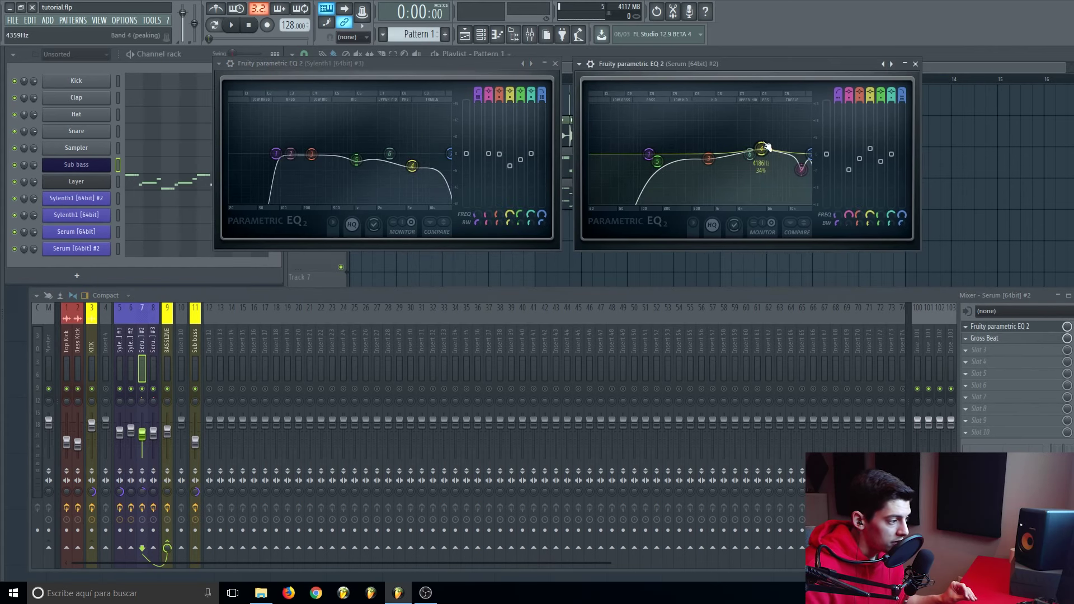
left_click(133, 344)
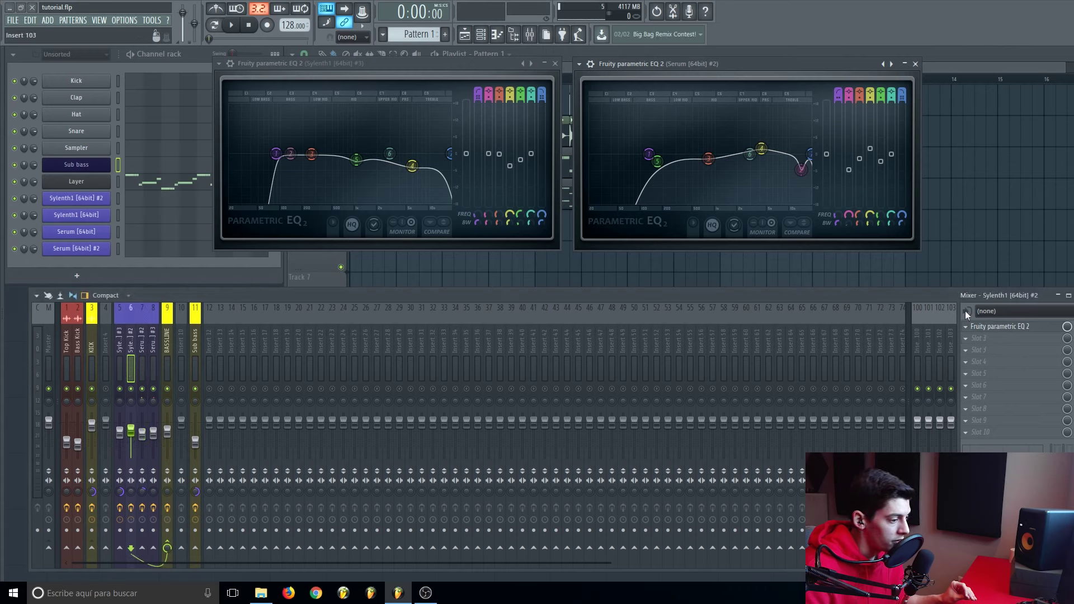
left_click(1000, 326)
left_click(915, 63)
left_click(556, 64)
left_click(556, 64)
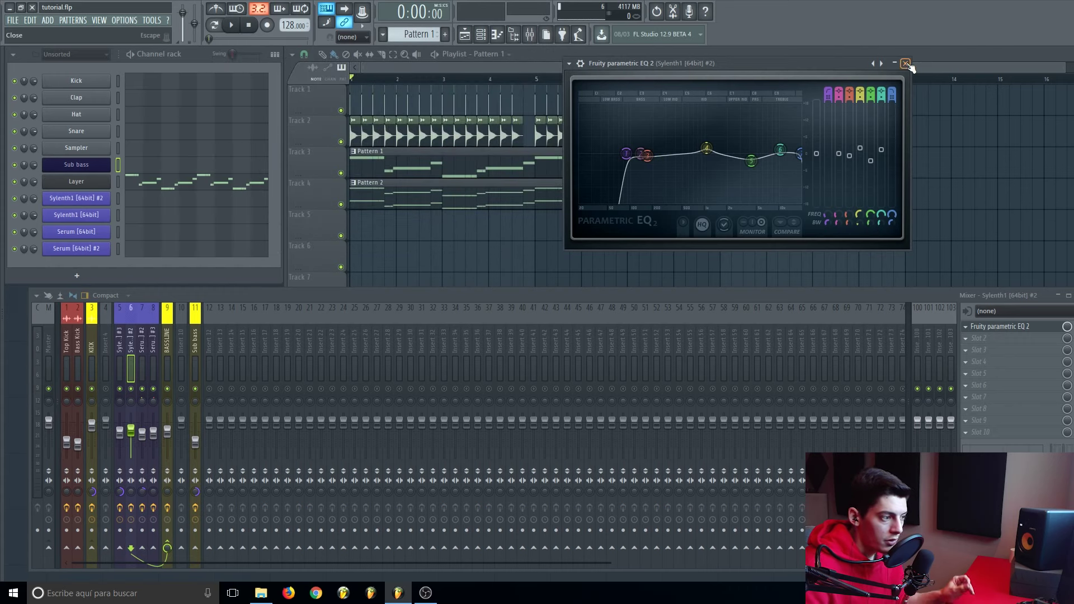
left_click(905, 63)
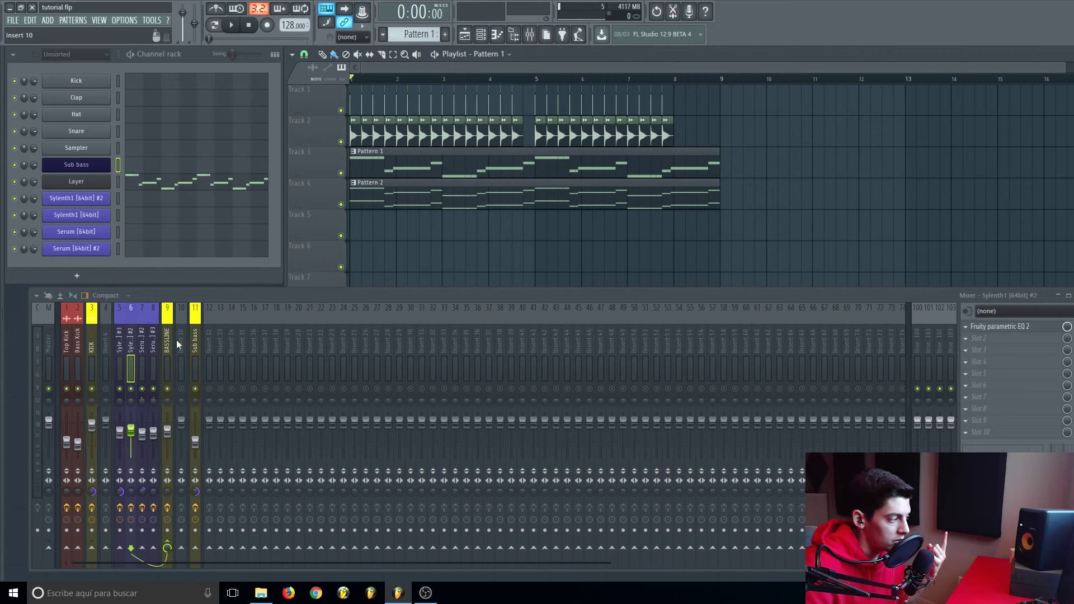
Step: Play Pattern 1 from the start to hear the layered bassline with the sub bass
left_click_drag(199, 296, 193, 295)
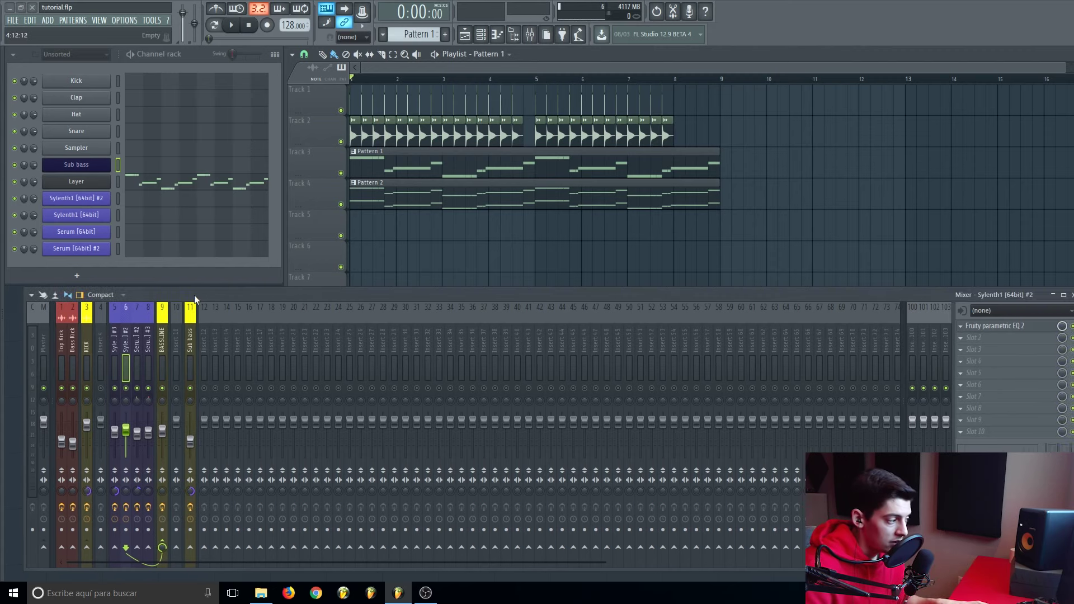
key("space")
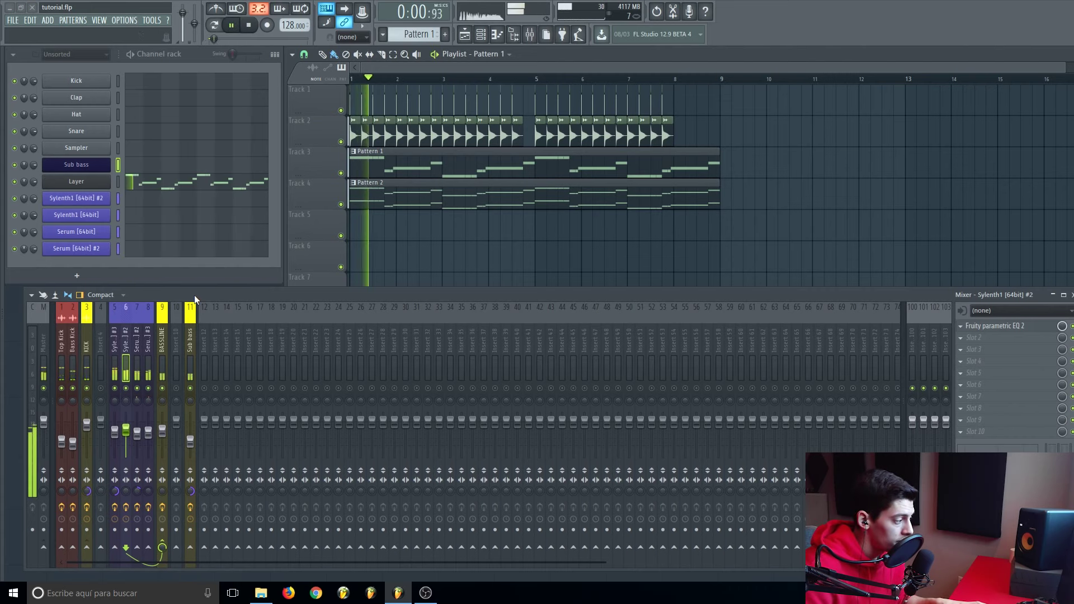